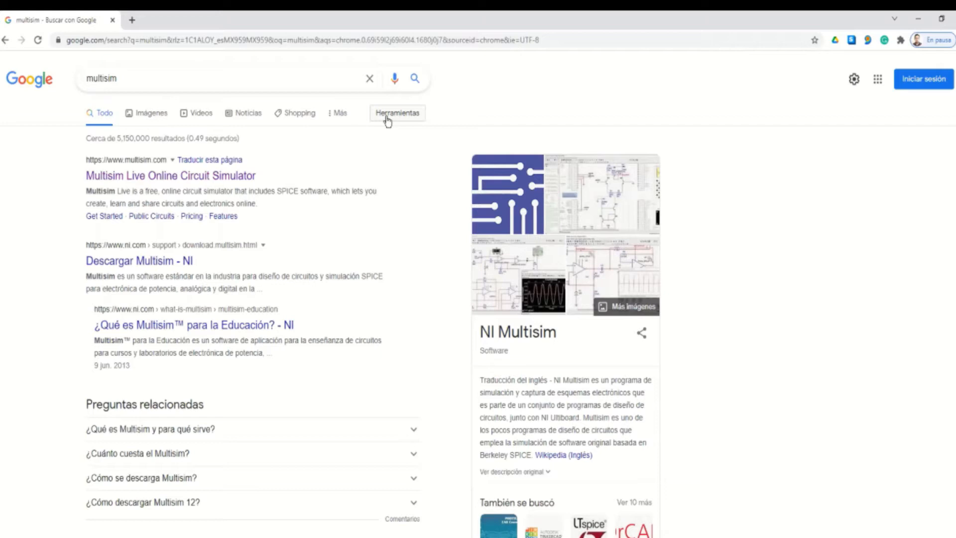
# Open the 'Multisim Live Online Circuit Simulator' site from the Google results
pyautogui.click(253, 176)
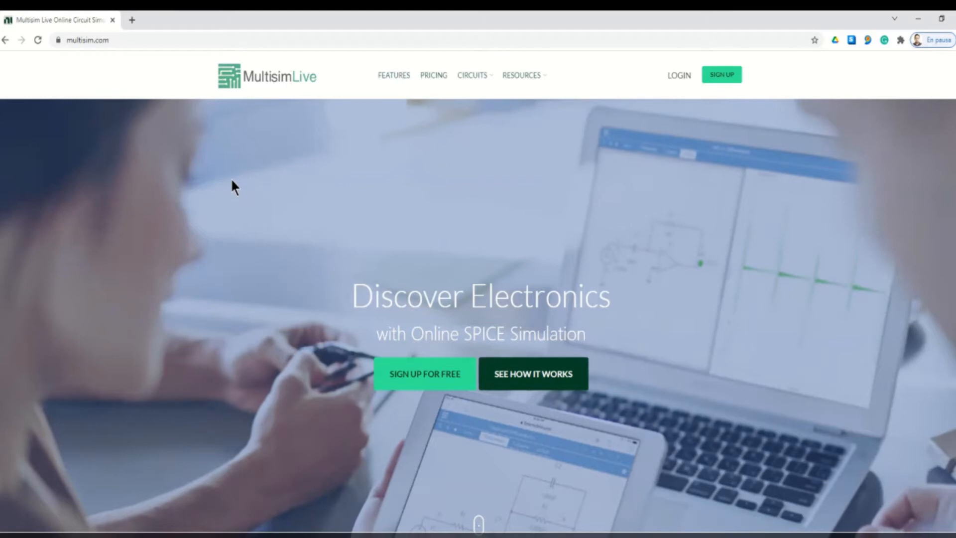
# Log in to Multisim Live with the account e-mail and password
pyautogui.click(674, 80)
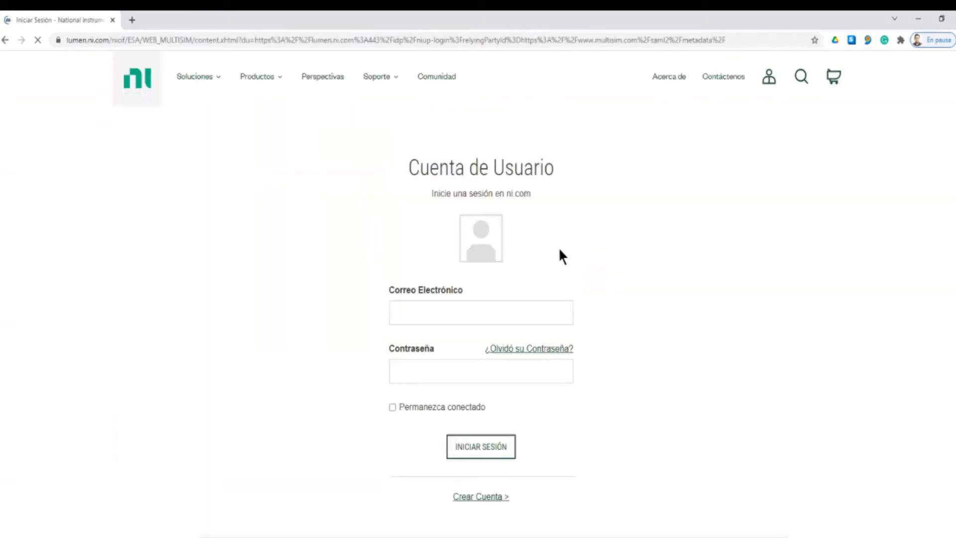
pyautogui.click(423, 305)
pyautogui.press('Tab')
pyautogui.write('****')
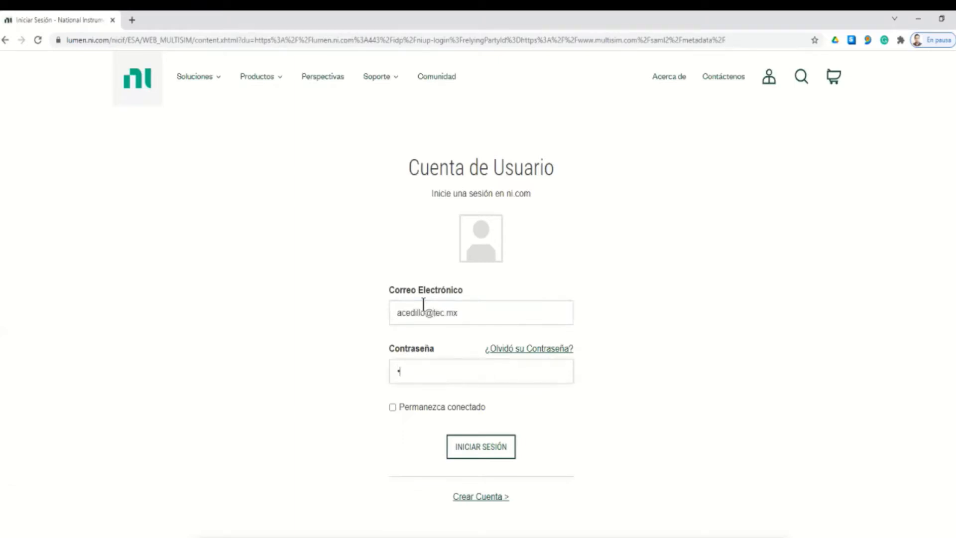
pyautogui.press('BackSpace')
pyautogui.press('BackSpace')
pyautogui.press('BackSpace')
pyautogui.press('BackSpace')
pyautogui.write('*********')
pyautogui.press('Return')
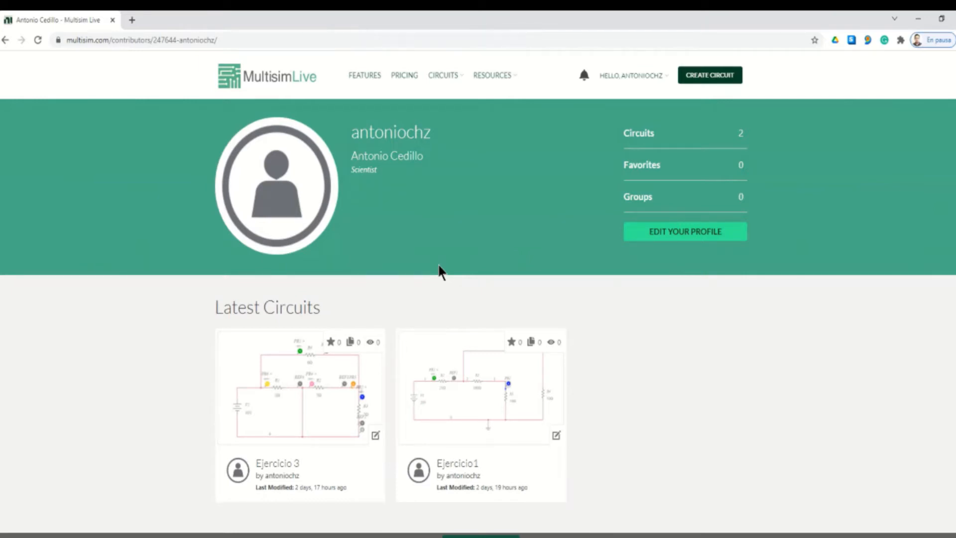
# Create a blank circuit and place DC voltage source V1 set to 10 V
pyautogui.click(709, 76)
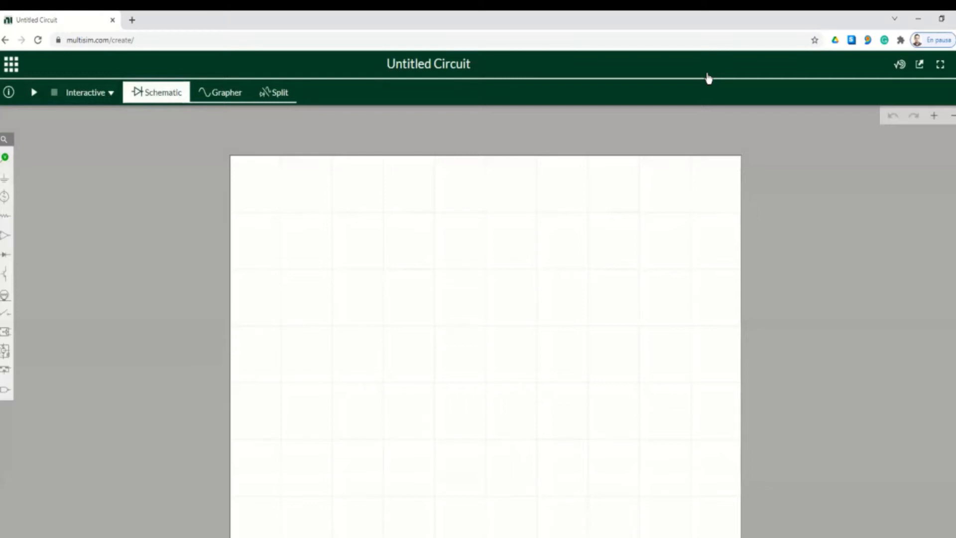
pyautogui.click(5, 196)
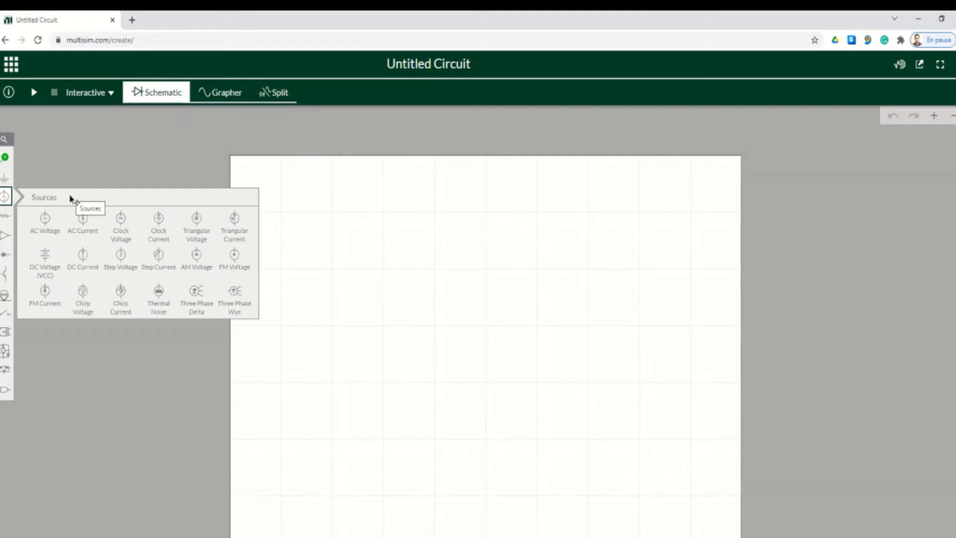
pyautogui.click(44, 260)
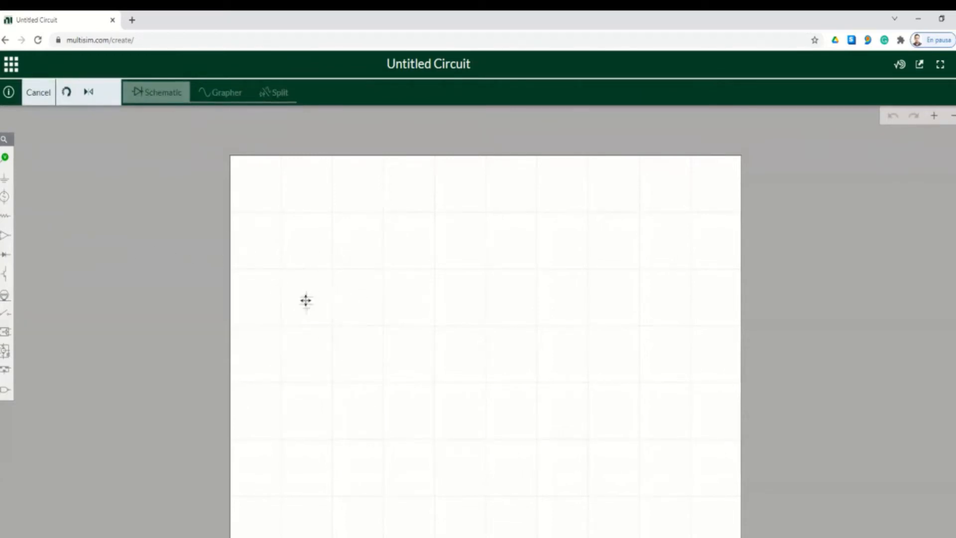
pyautogui.click(365, 319)
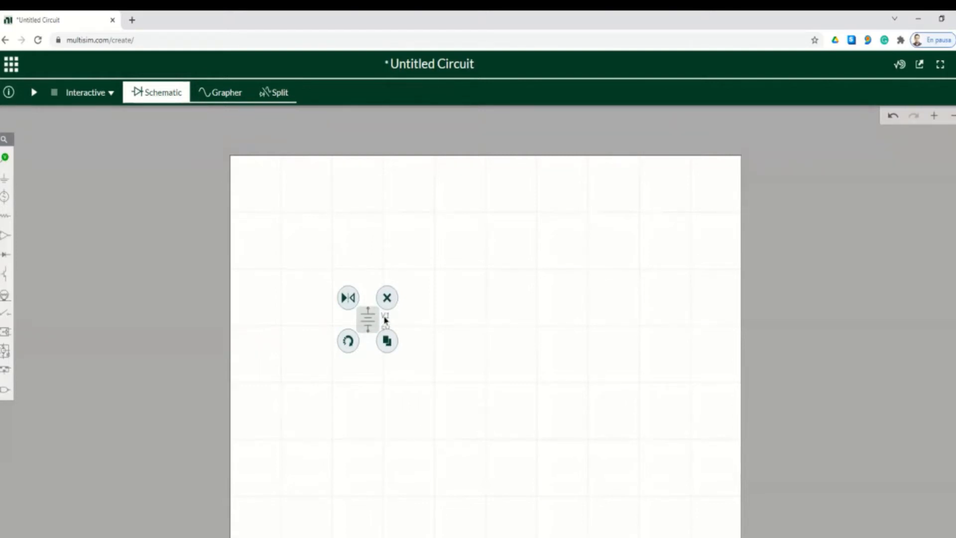
pyautogui.click(389, 331)
pyautogui.click(394, 344)
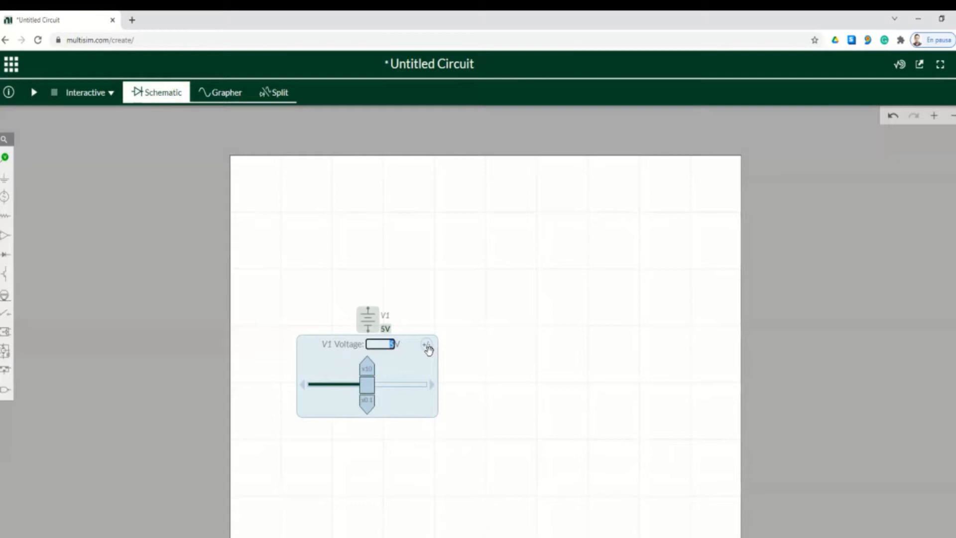
pyautogui.write('10')
pyautogui.press('Return')
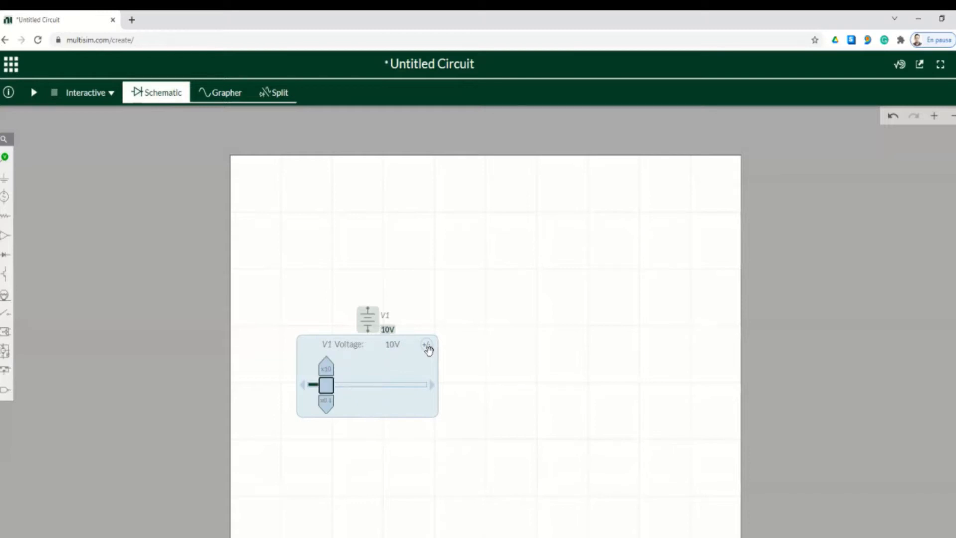
pyautogui.click(507, 333)
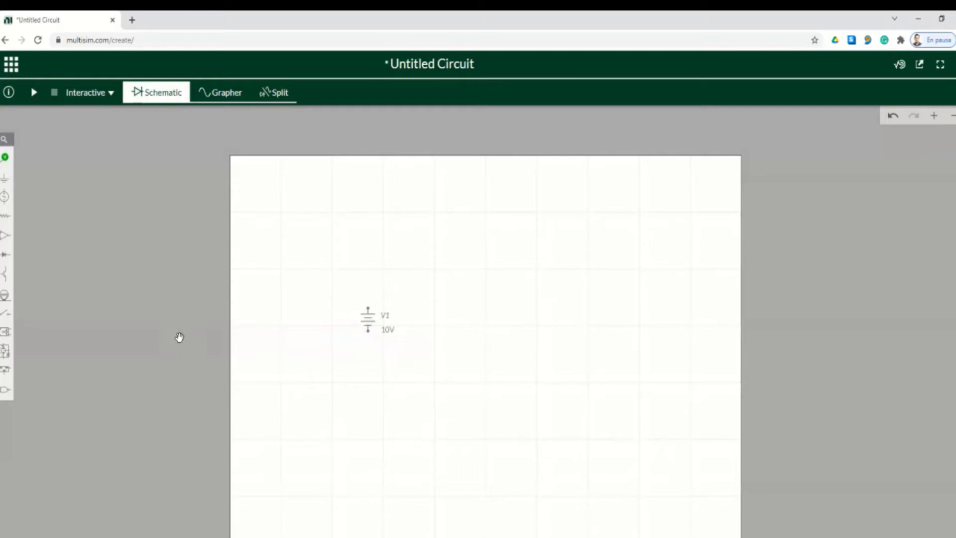
# Place a resistor to the upper right of V1 and rename it R2
pyautogui.click(6, 222)
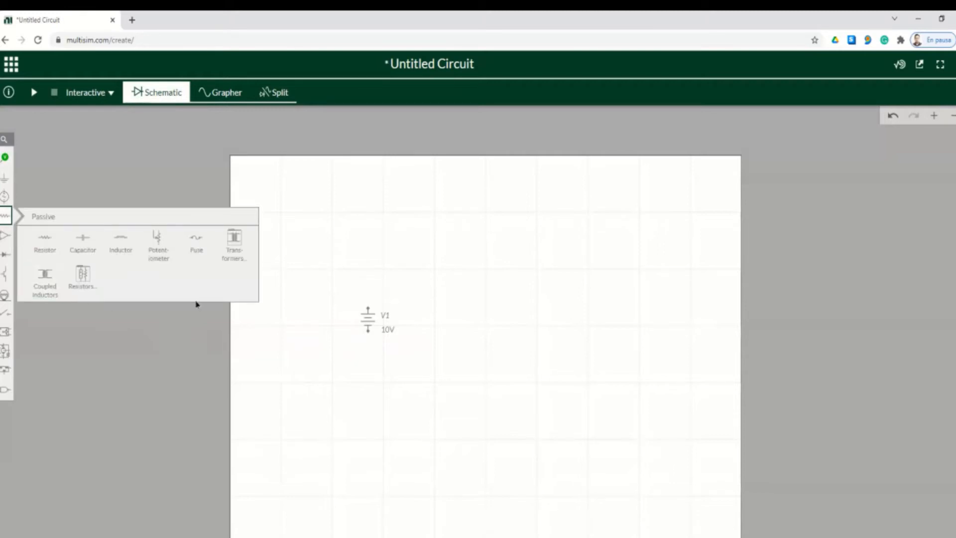
pyautogui.click(44, 244)
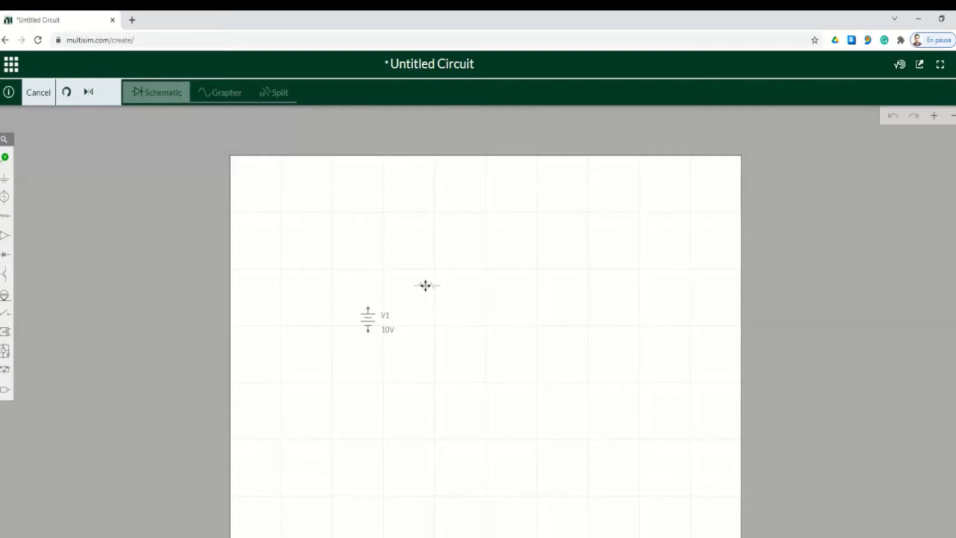
pyautogui.click(426, 285)
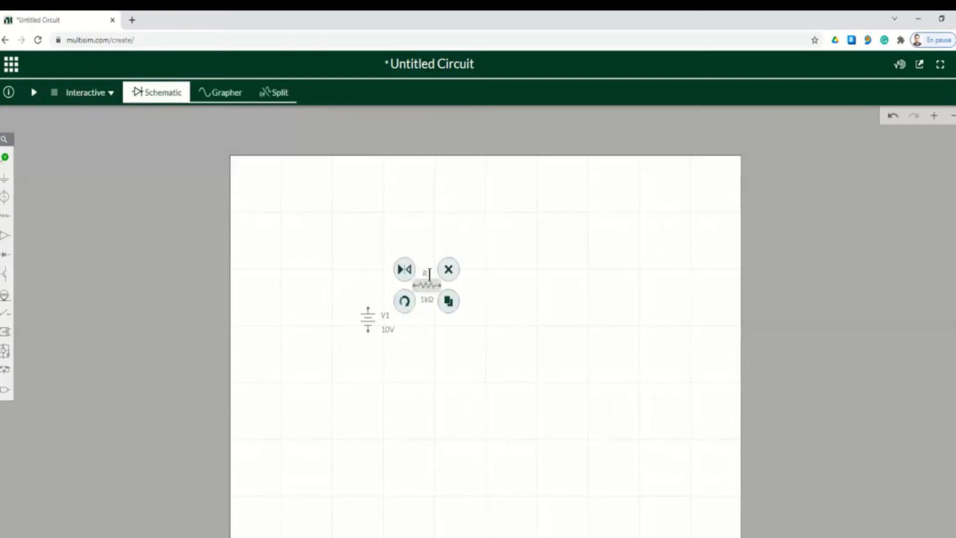
pyautogui.click(427, 274)
pyautogui.click(424, 256)
pyautogui.click(424, 256)
pyautogui.press('BackSpace')
pyautogui.write('2')
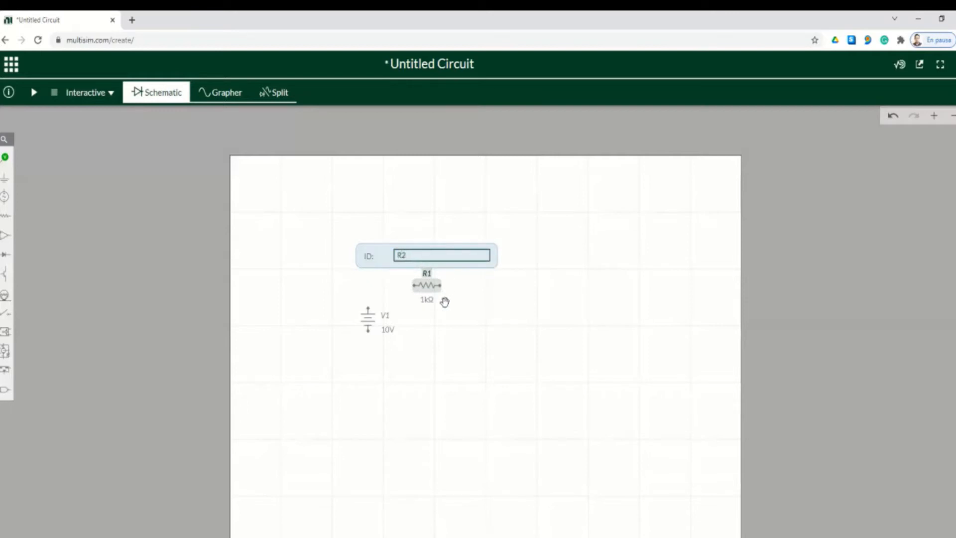
# Change R2's resistance from 1kΩ to 2Ω
pyautogui.click(429, 300)
pyautogui.click(447, 313)
pyautogui.moveTo(446, 314); pyautogui.dragTo(461, 311)
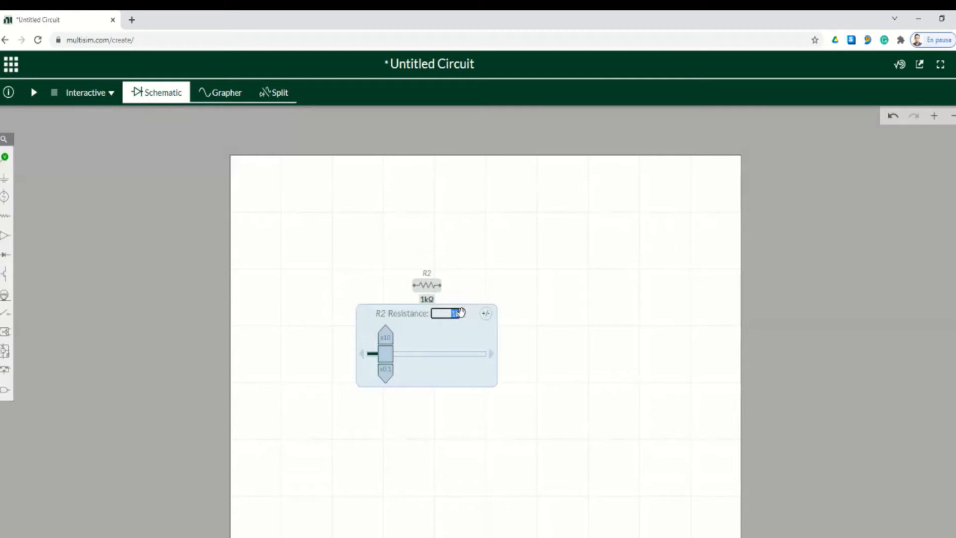
pyautogui.press('BackSpace')
pyautogui.write('2Ω')
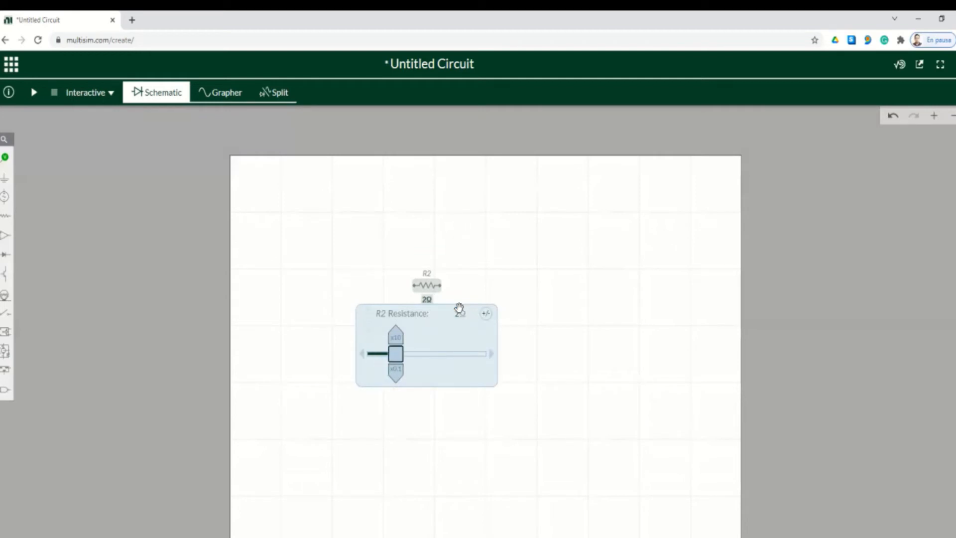
pyautogui.click(484, 293)
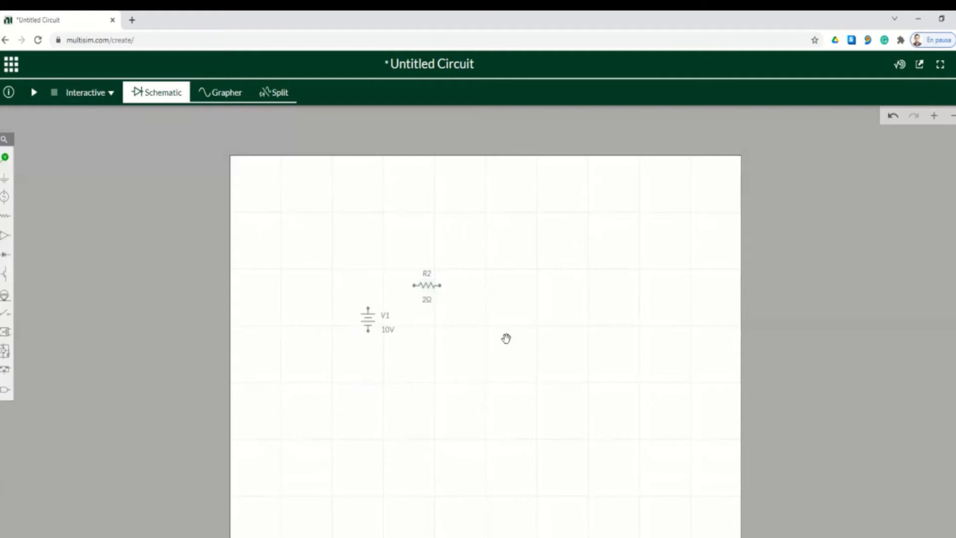
# Place another resistor right of R2 and rename it R3
pyautogui.click(7, 221)
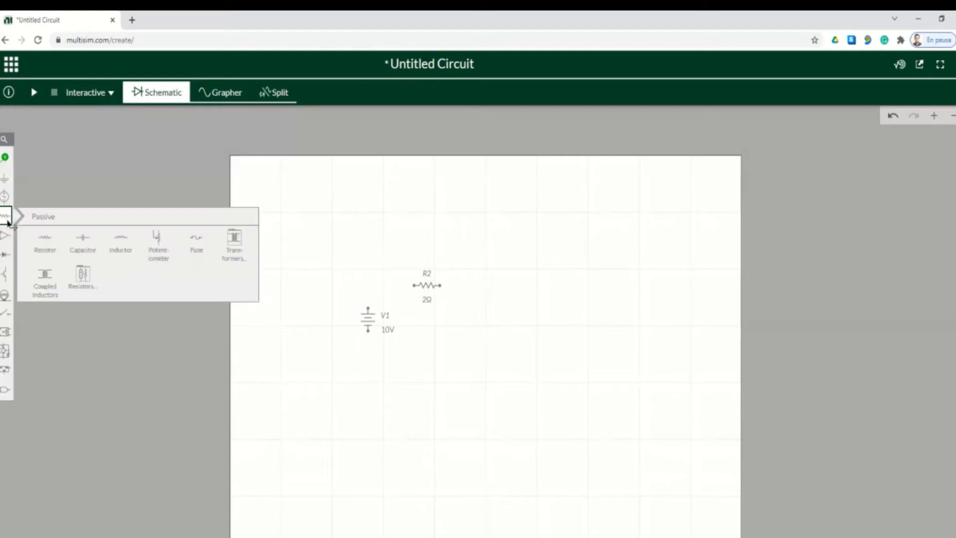
pyautogui.click(46, 241)
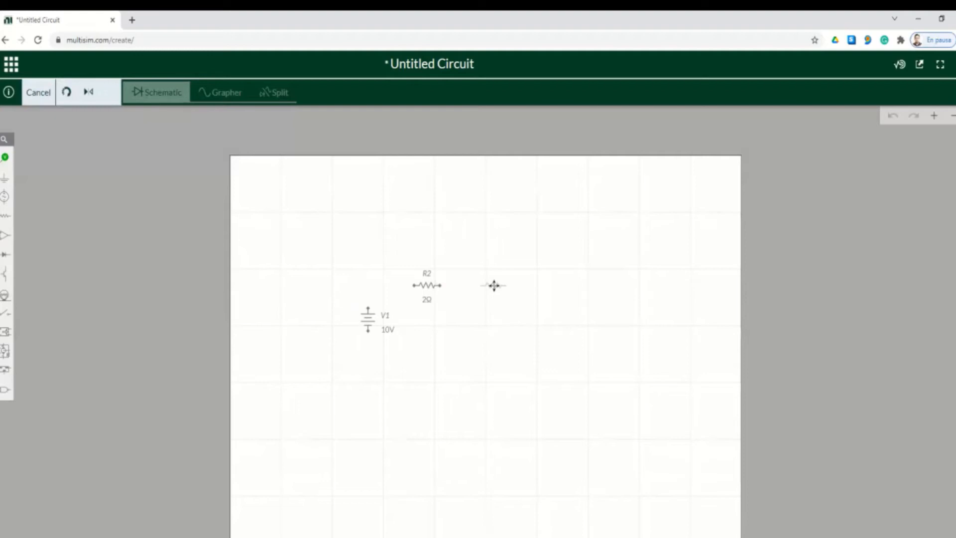
pyautogui.click(494, 286)
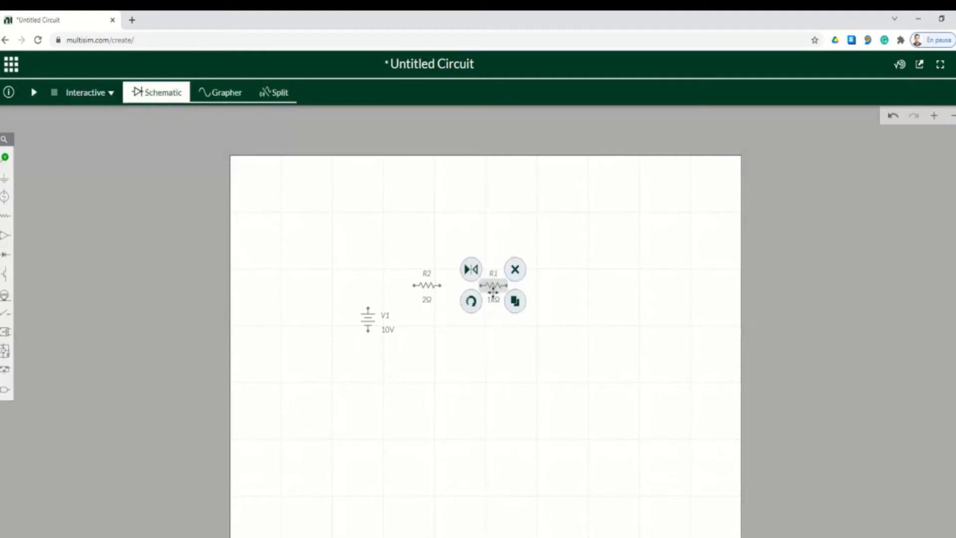
pyautogui.click(495, 275)
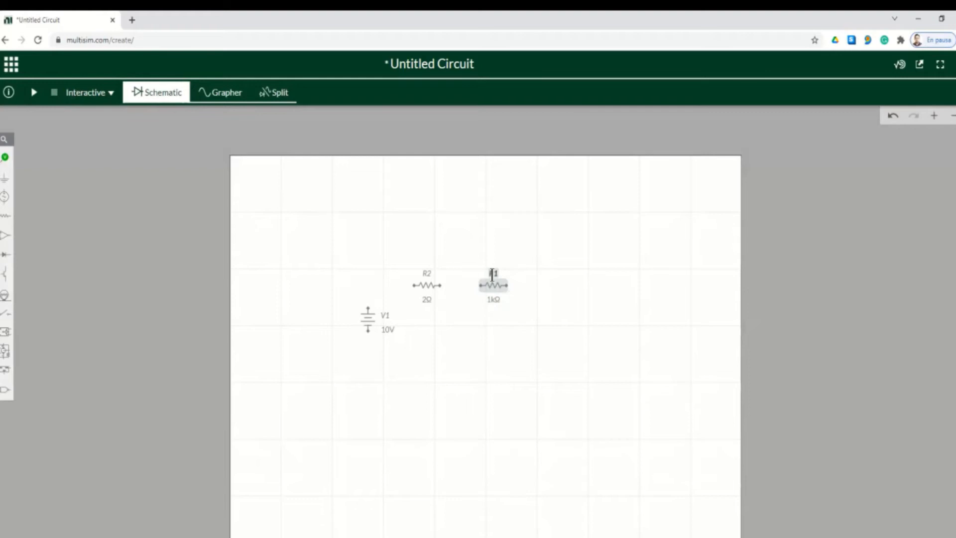
pyautogui.click(483, 259)
pyautogui.click(481, 258)
pyautogui.press('BackSpace')
pyautogui.write('3')
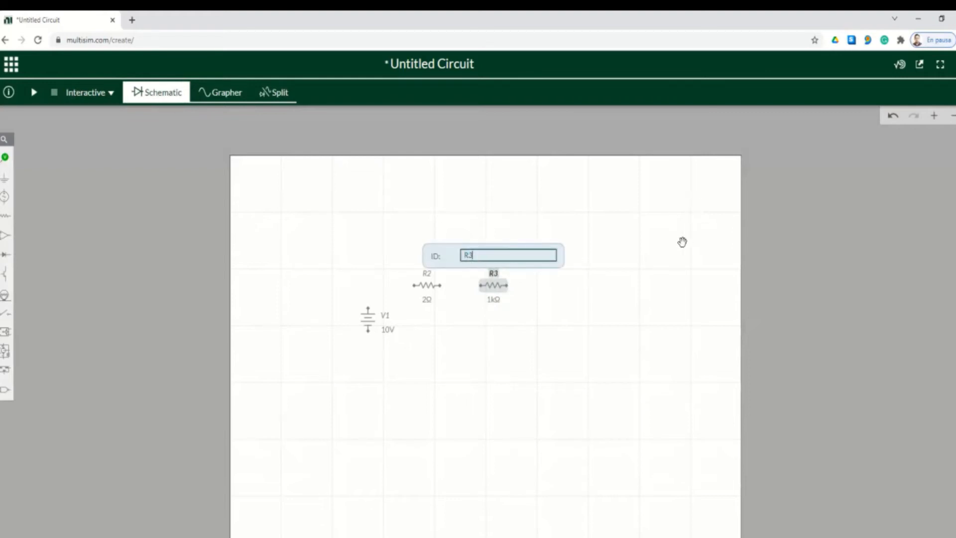
# Set R3's resistance to 7Ω
pyautogui.click(497, 301)
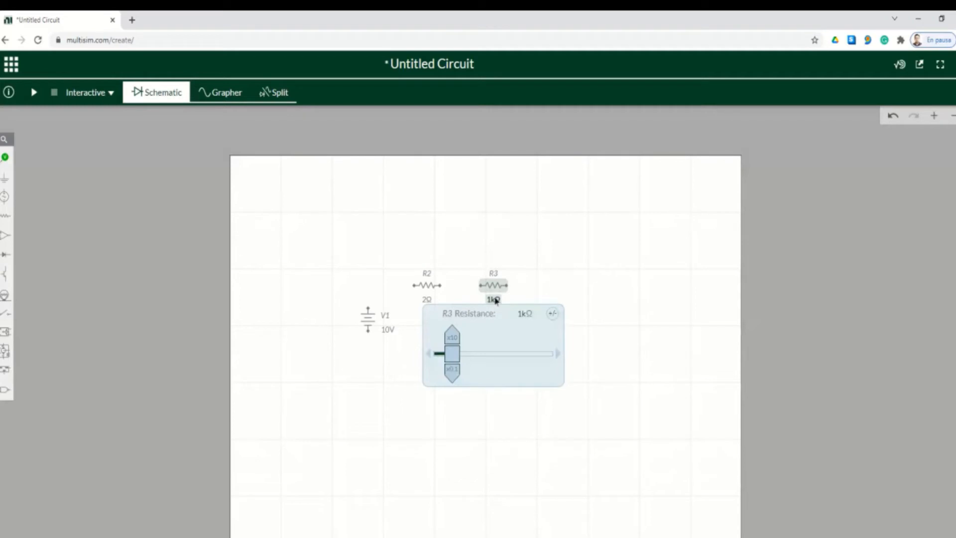
pyautogui.click(523, 314)
pyautogui.write('7')
pyautogui.press('Return')
pyautogui.click(587, 312)
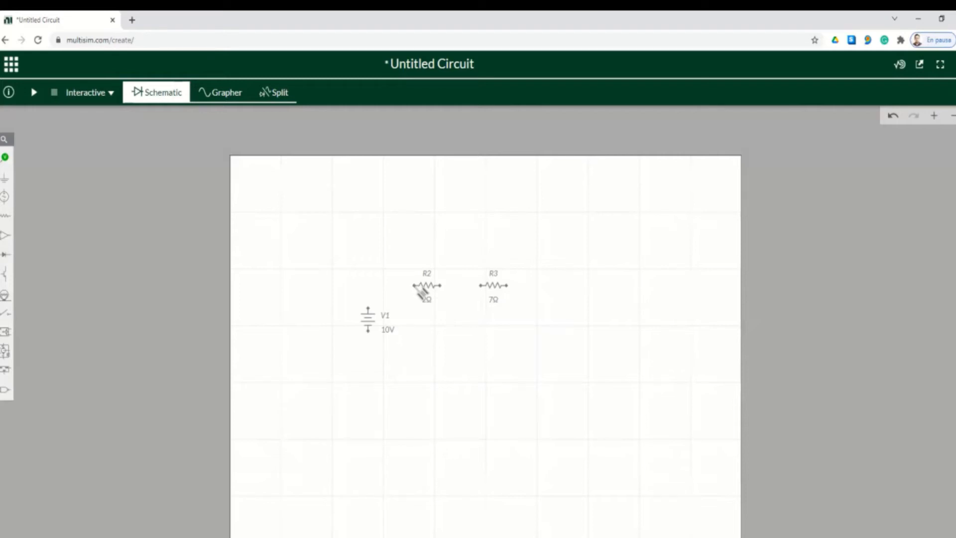
# Wire V1's top terminal to R2 and R2 to R3, then pick another resistor
pyautogui.click(413, 285)
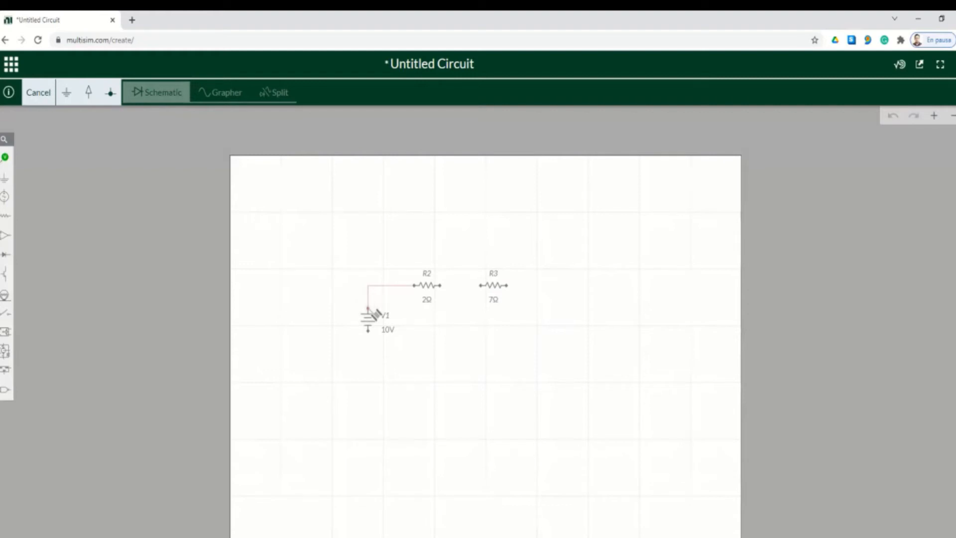
pyautogui.click(371, 312)
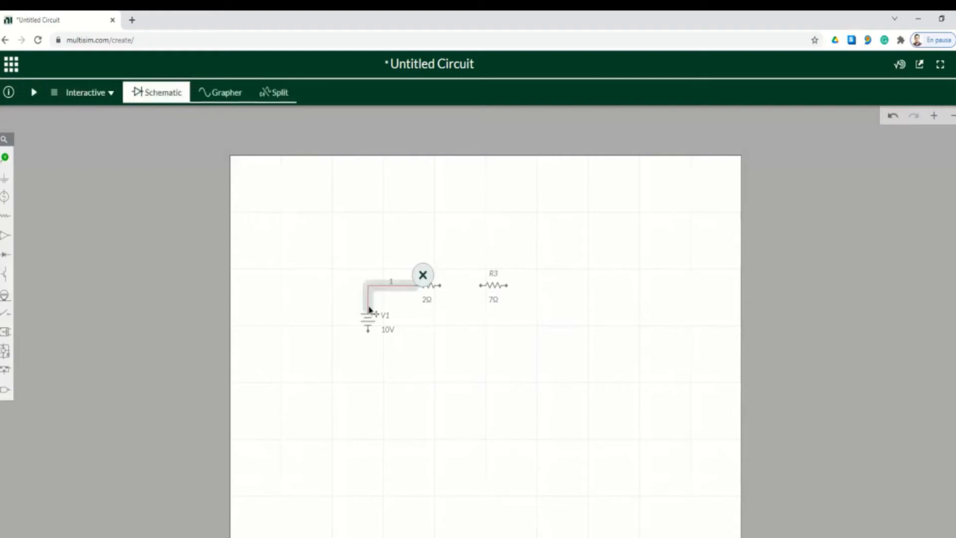
pyautogui.click(464, 328)
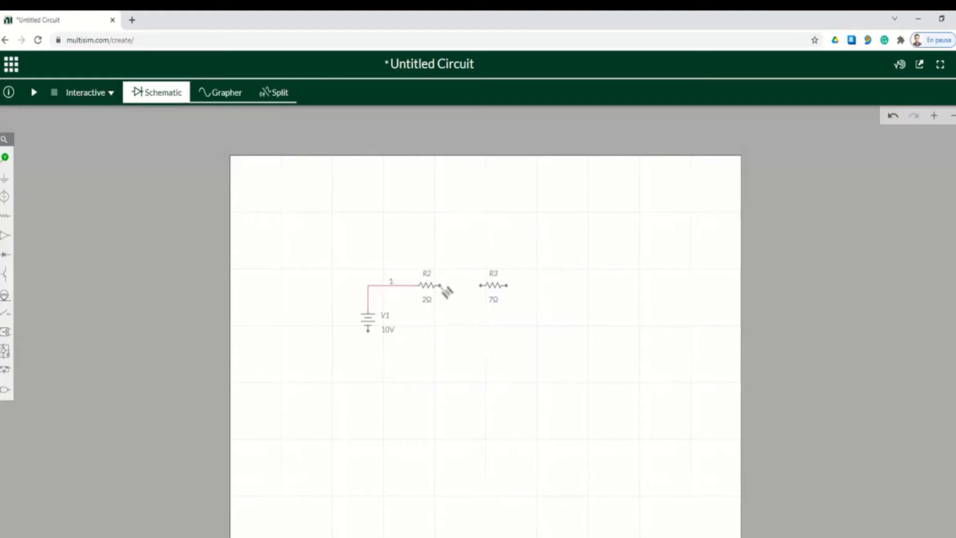
pyautogui.click(441, 286)
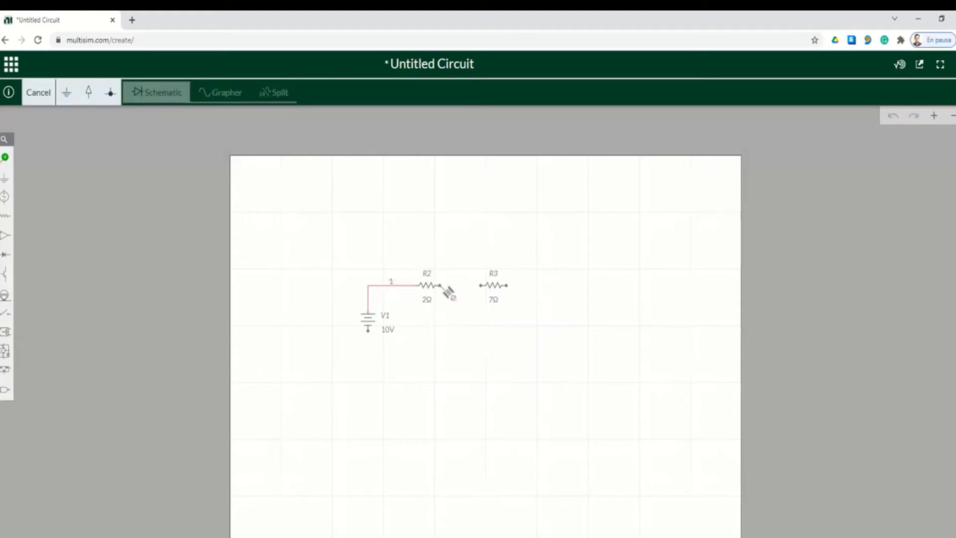
pyautogui.click(481, 285)
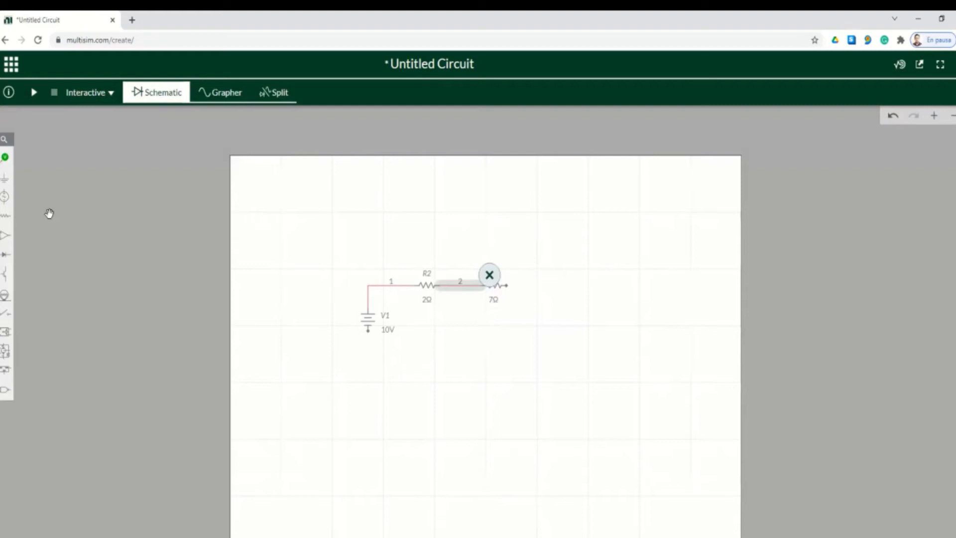
pyautogui.click(5, 216)
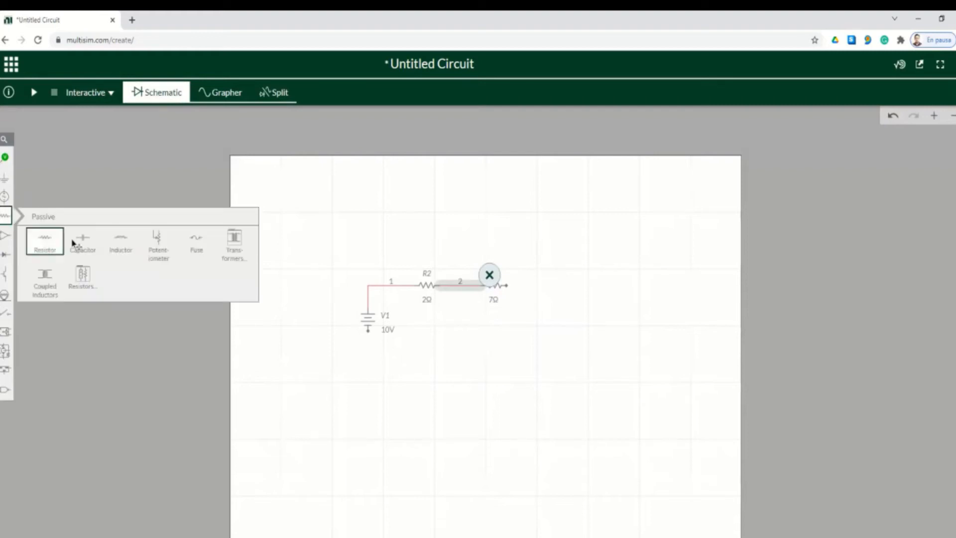
pyautogui.click(55, 245)
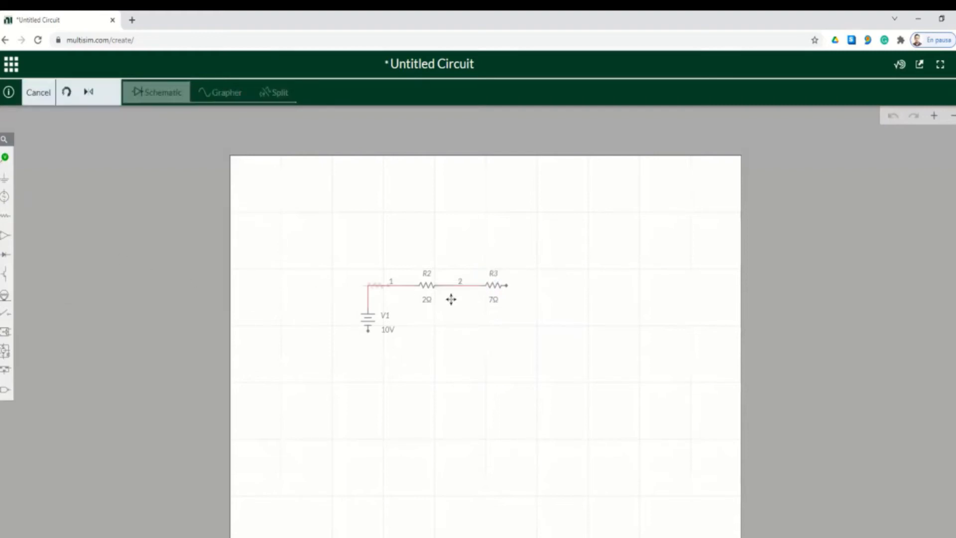
# Place the resistor right of R3, name it R4 and set it to 7Ω
pyautogui.click(560, 317)
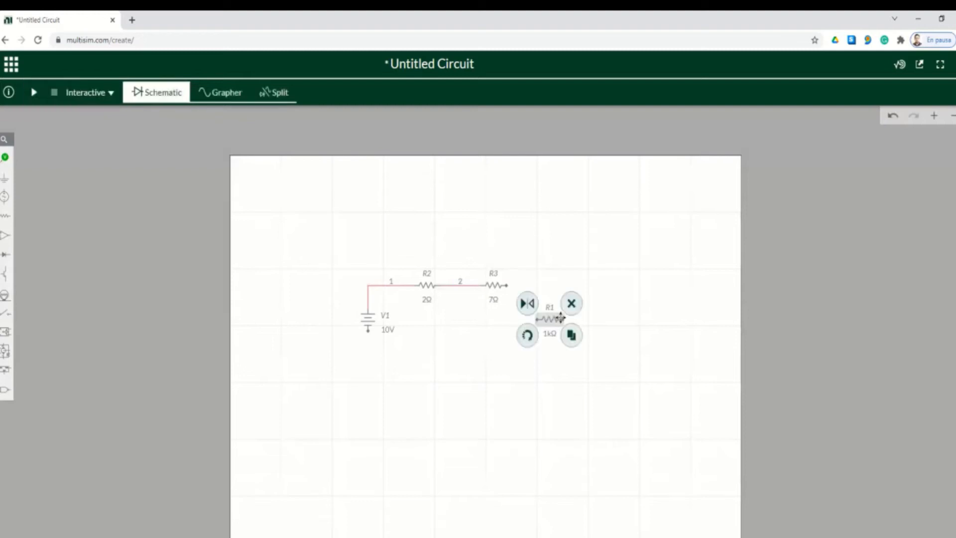
pyautogui.click(550, 308)
pyautogui.click(537, 287)
pyautogui.write('4')
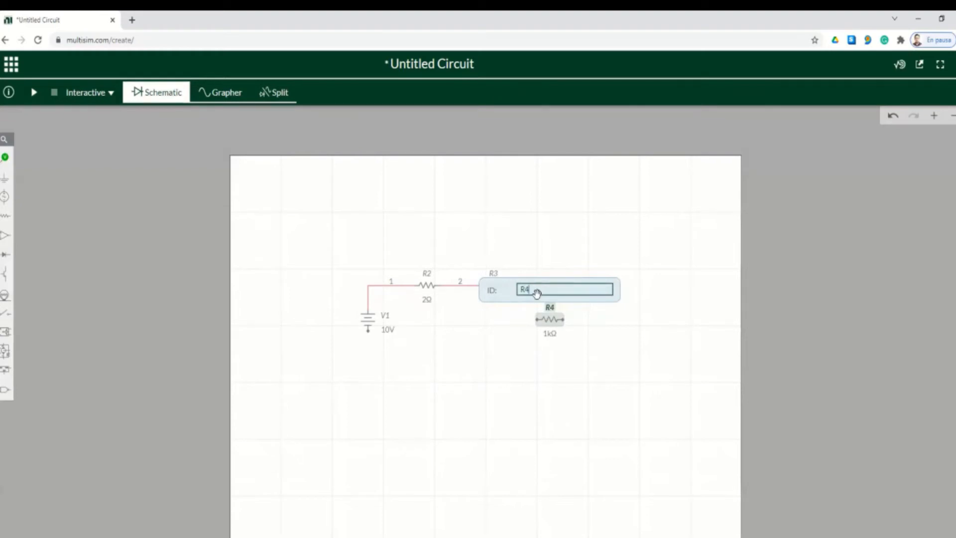
pyautogui.click(553, 336)
pyautogui.click(578, 347)
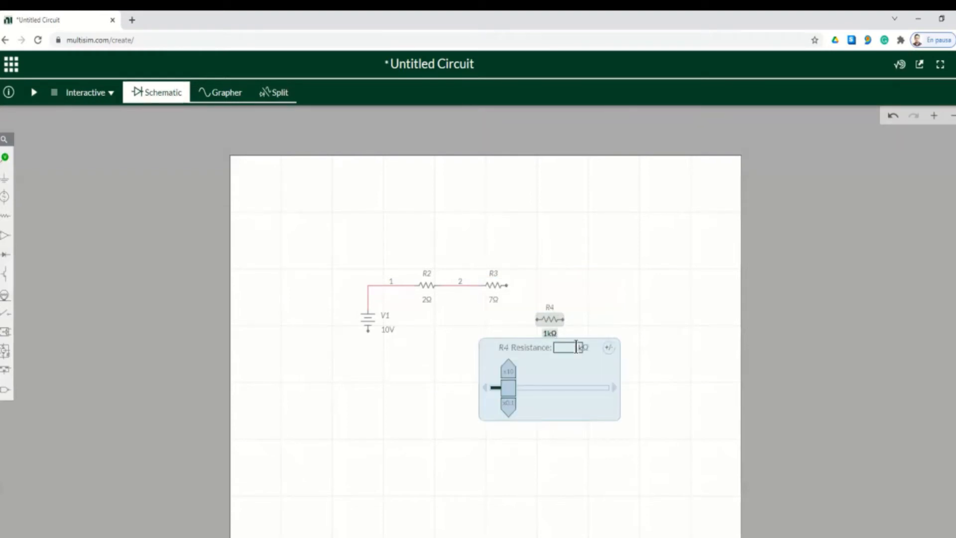
pyautogui.write('7')
pyautogui.press('Return')
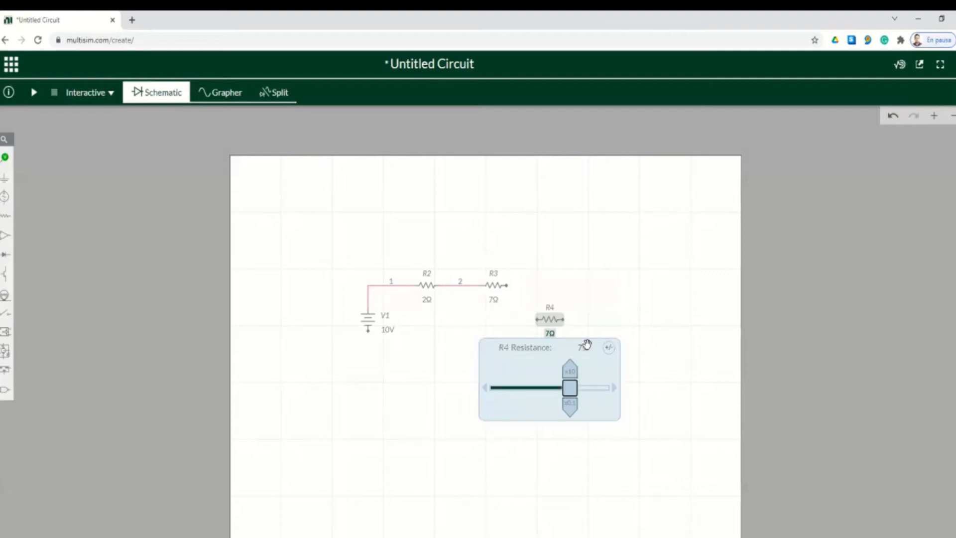
pyautogui.click(620, 328)
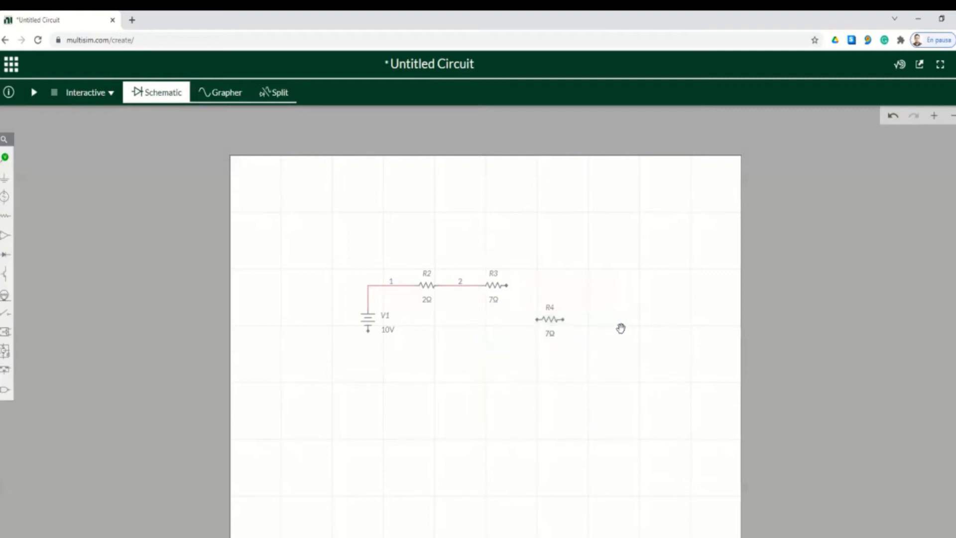
# Rotate R4 so it stands vertically
pyautogui.click(555, 319)
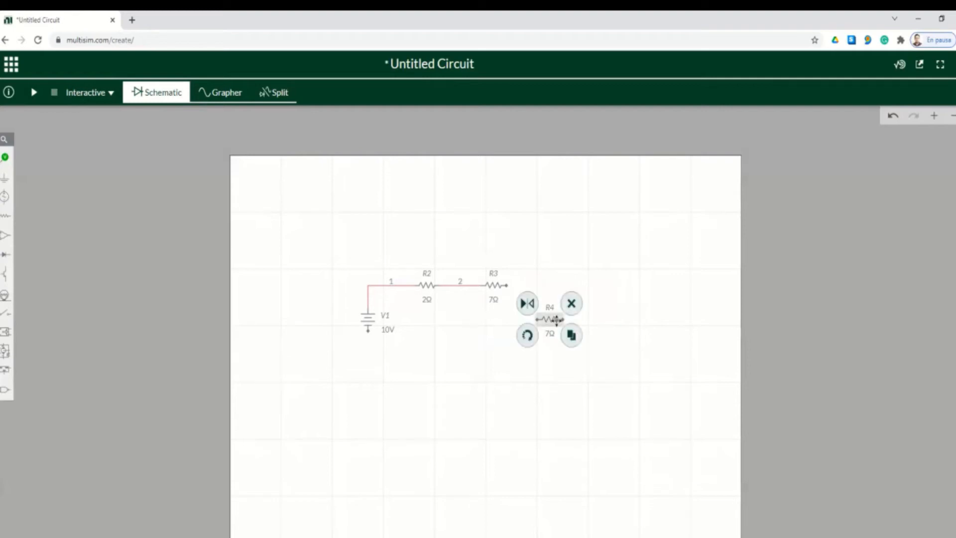
pyautogui.click(531, 336)
pyautogui.click(593, 333)
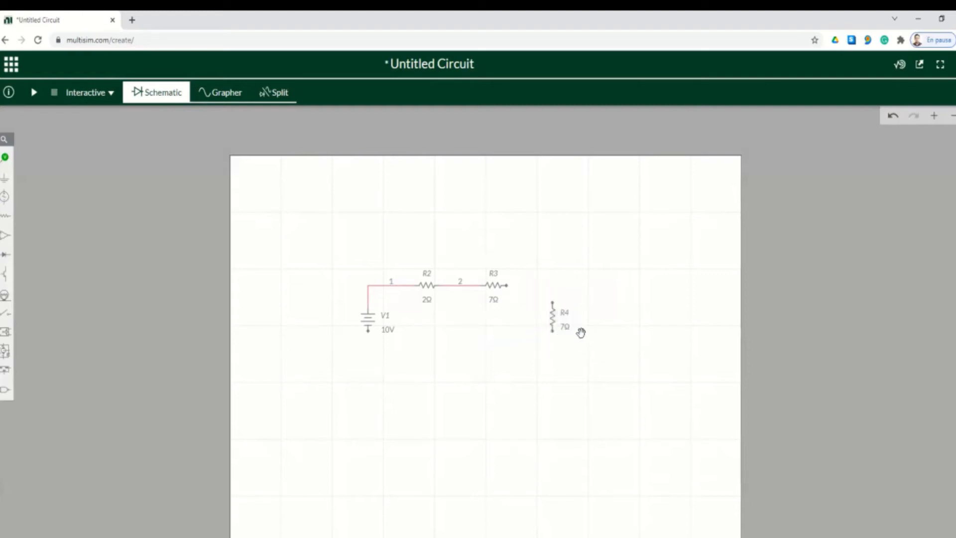
pyautogui.click(554, 319)
pyautogui.click(512, 283)
# Wire R3's right end to R4's top and V1's bottom to R4's bottom
pyautogui.click(508, 287)
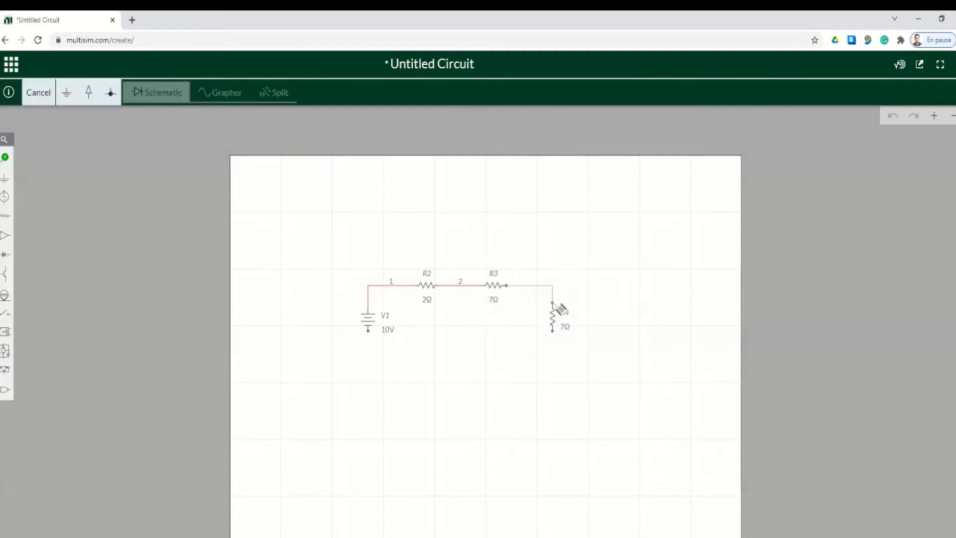
pyautogui.click(554, 305)
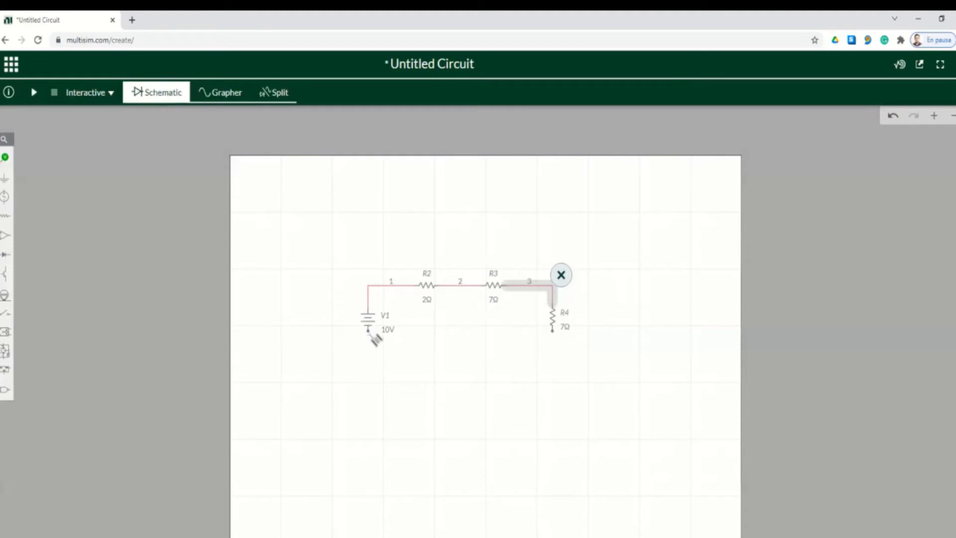
pyautogui.click(373, 333)
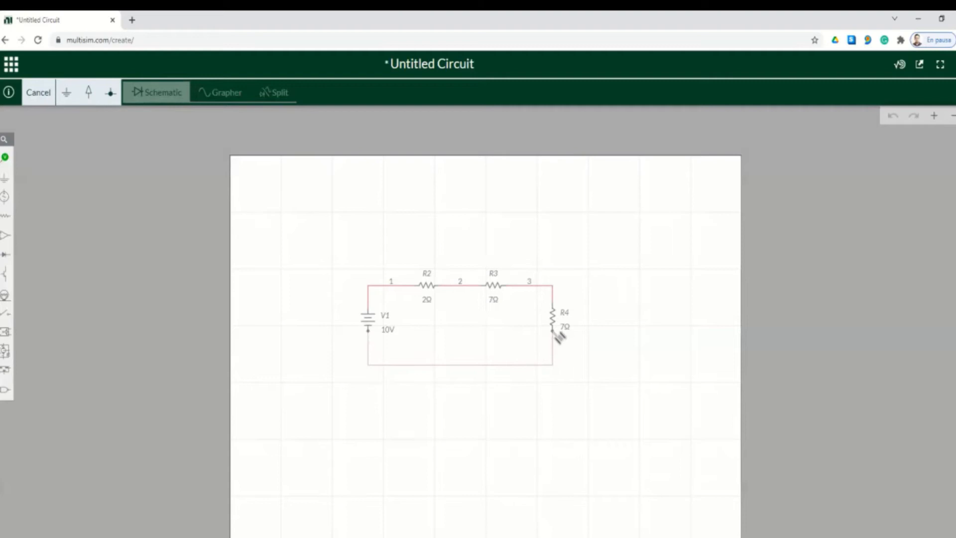
pyautogui.click(553, 331)
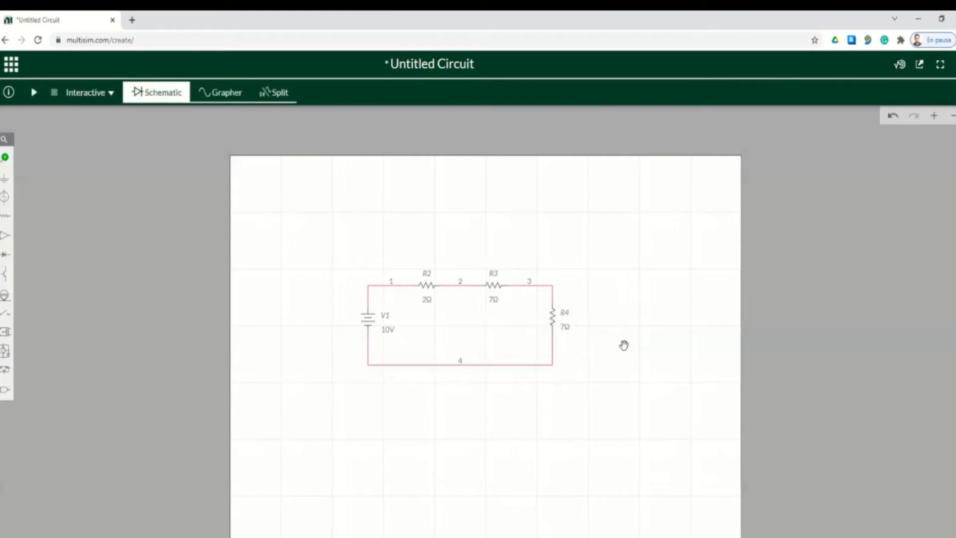
# Place resistor R1 above the circuit with 6Ω resistance
pyautogui.click(5, 216)
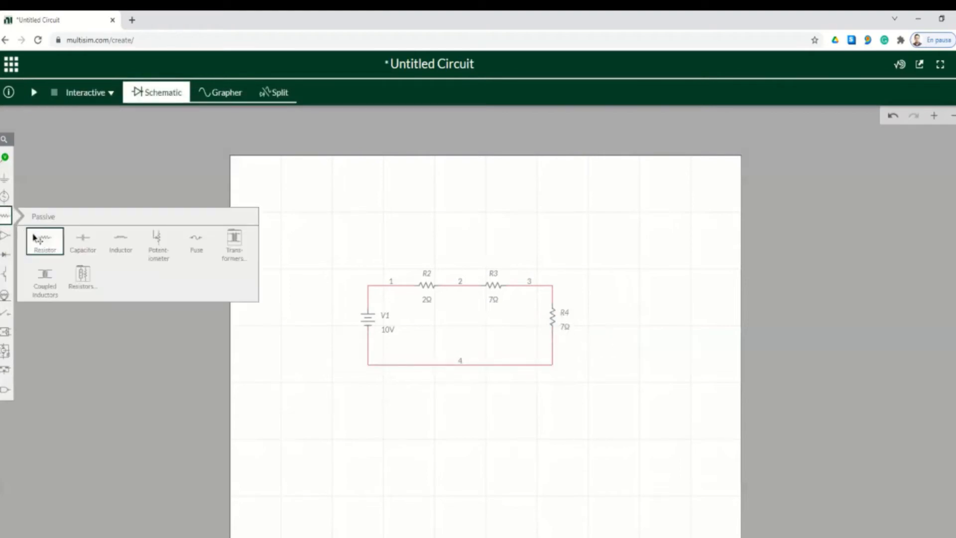
pyautogui.click(40, 241)
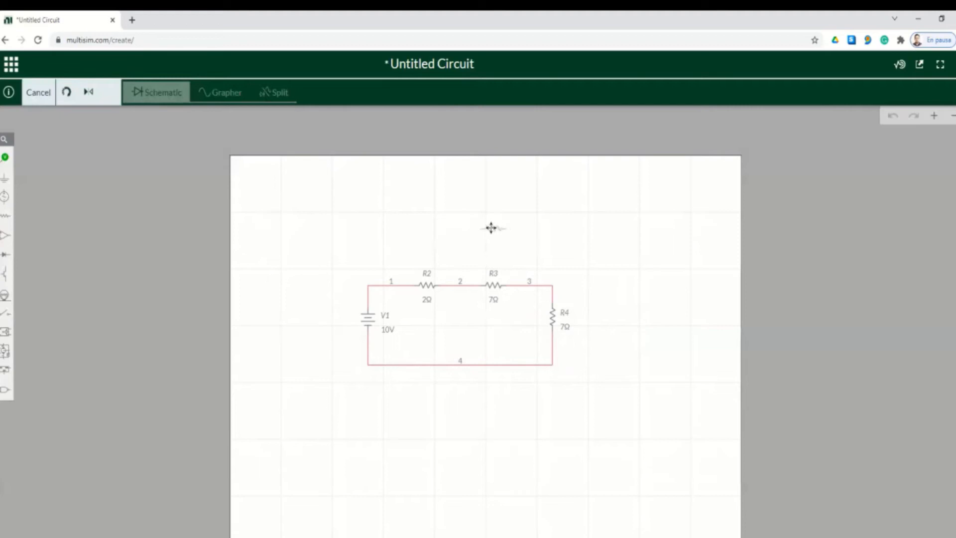
pyautogui.click(491, 228)
pyautogui.click(500, 246)
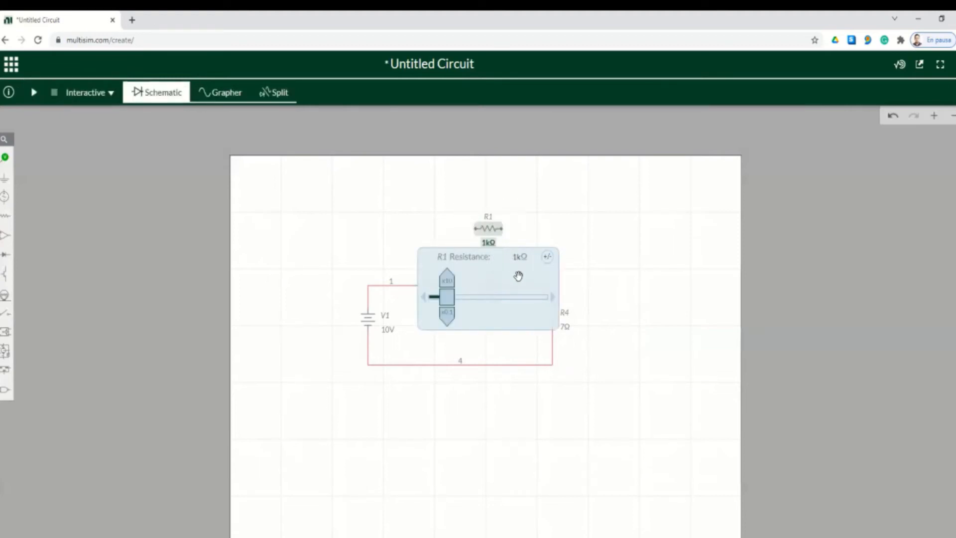
pyautogui.click(516, 257)
pyautogui.write('6')
pyautogui.press('Return')
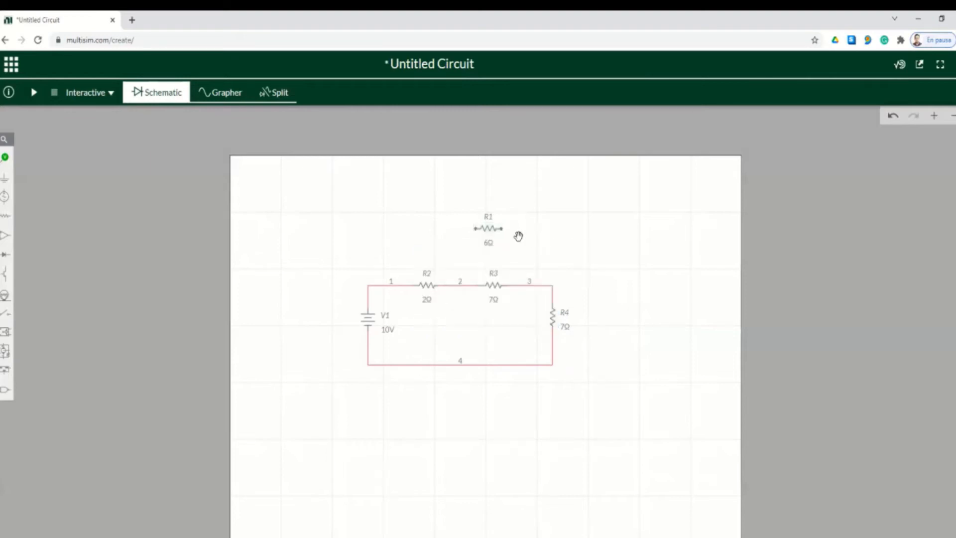
# Wire R1's right end to node 3 and its left end to node 1
pyautogui.click(502, 228)
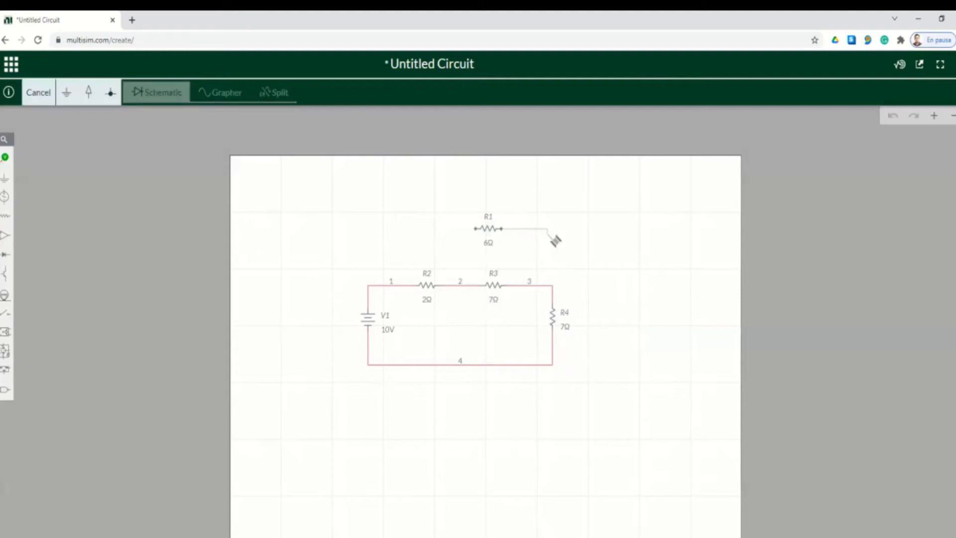
pyautogui.click(552, 287)
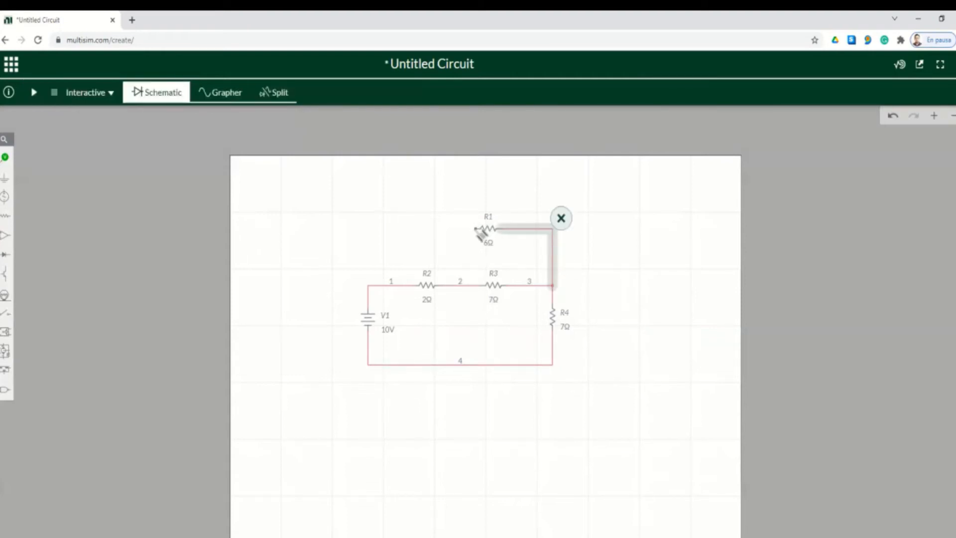
pyautogui.click(477, 231)
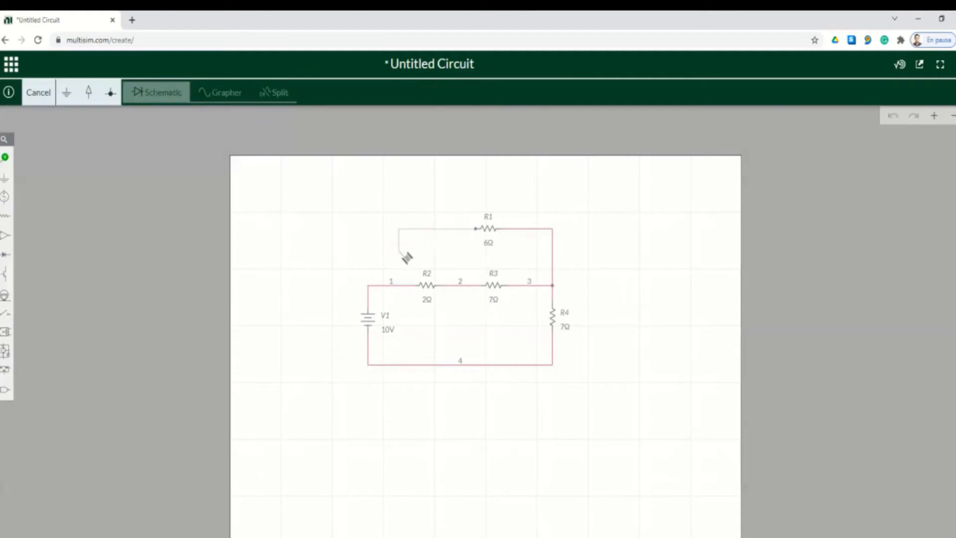
pyautogui.click(403, 285)
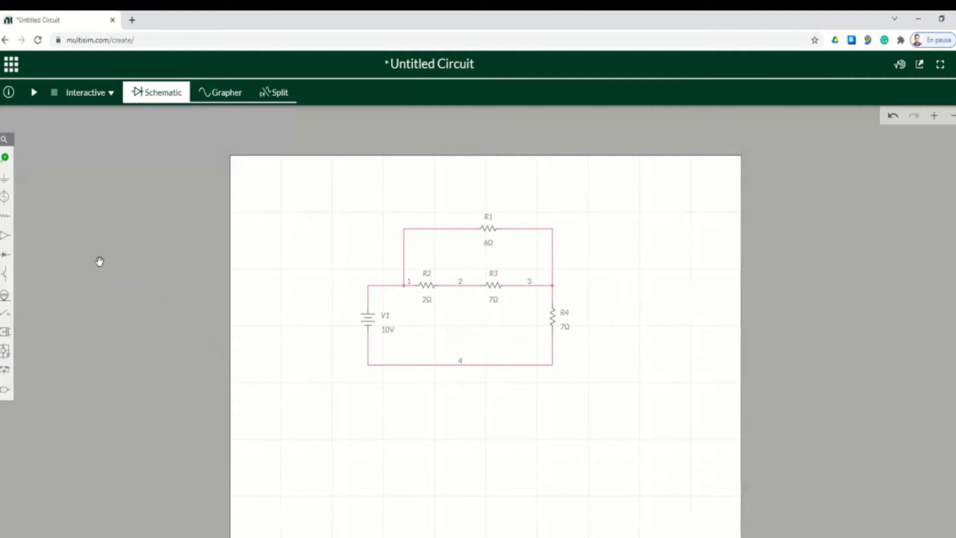
# Drop a junction on node 2 and wire it down to node 4
pyautogui.click(6, 179)
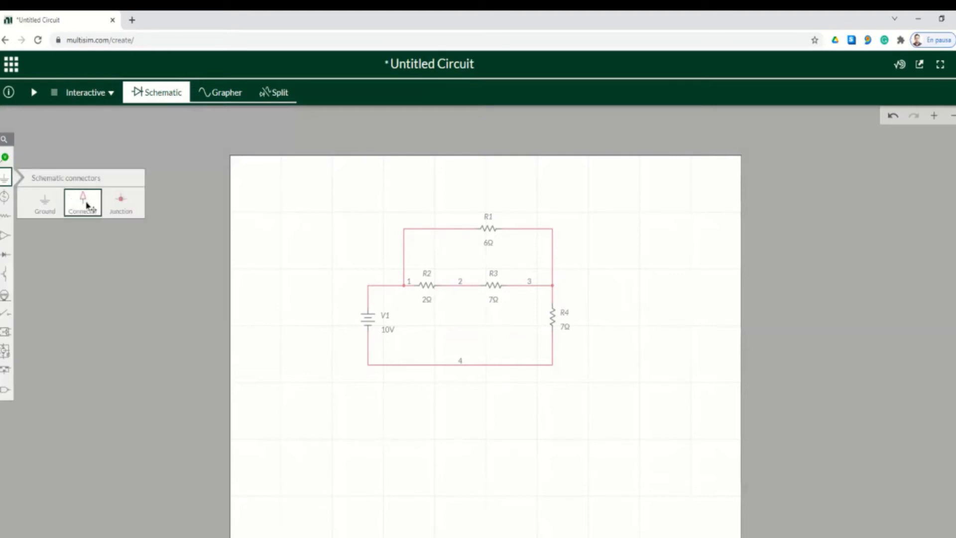
pyautogui.click(126, 213)
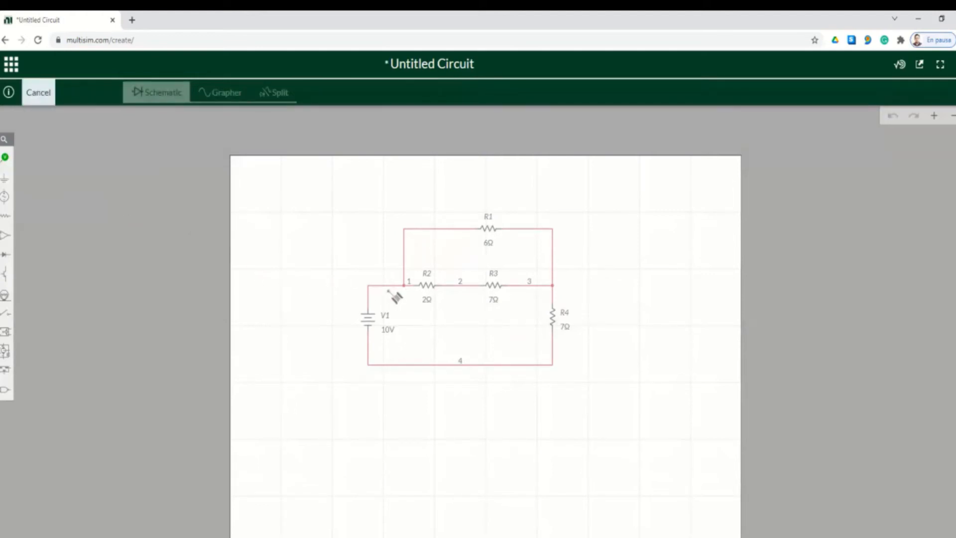
pyautogui.click(461, 286)
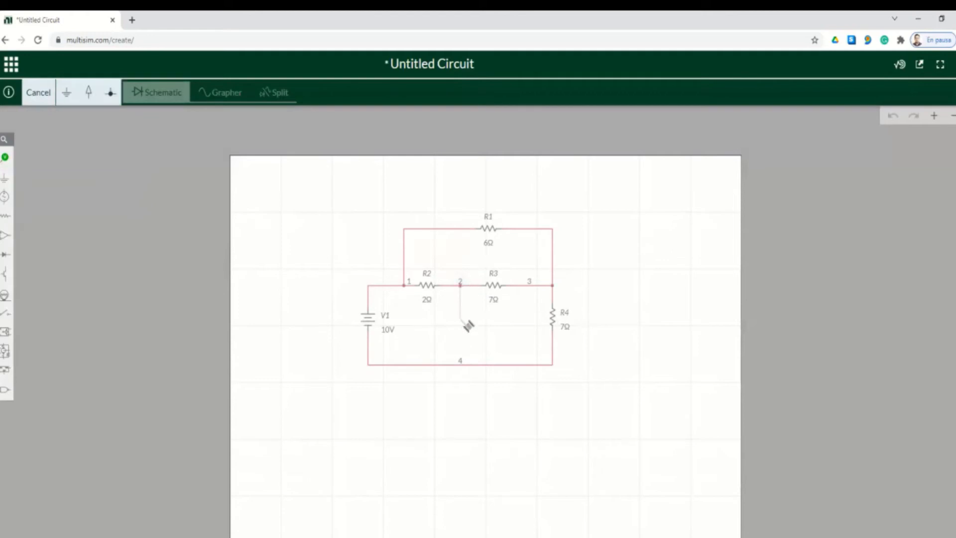
pyautogui.click(459, 365)
pyautogui.click(624, 331)
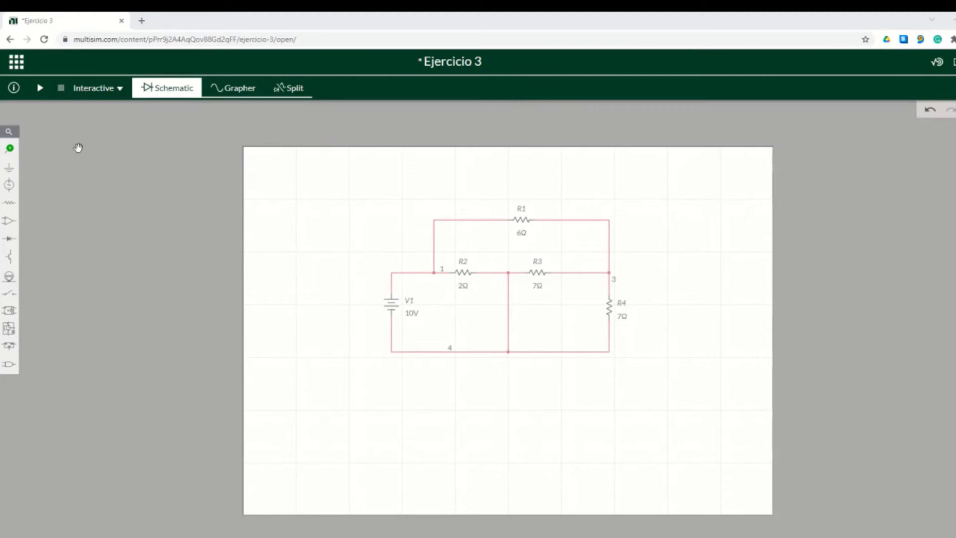
# Put a current probe on R1's wire and simulate, reading 1.0526 A
pyautogui.click(15, 157)
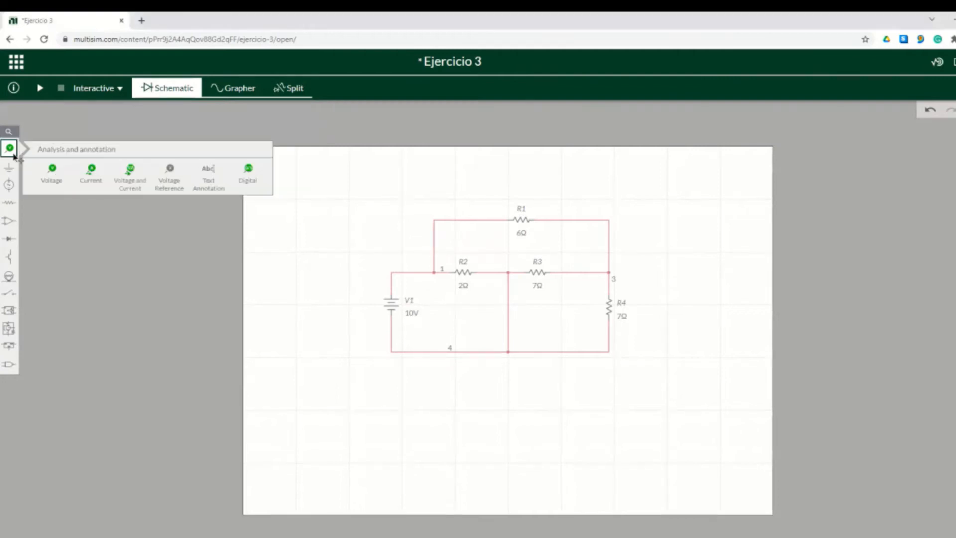
pyautogui.click(91, 178)
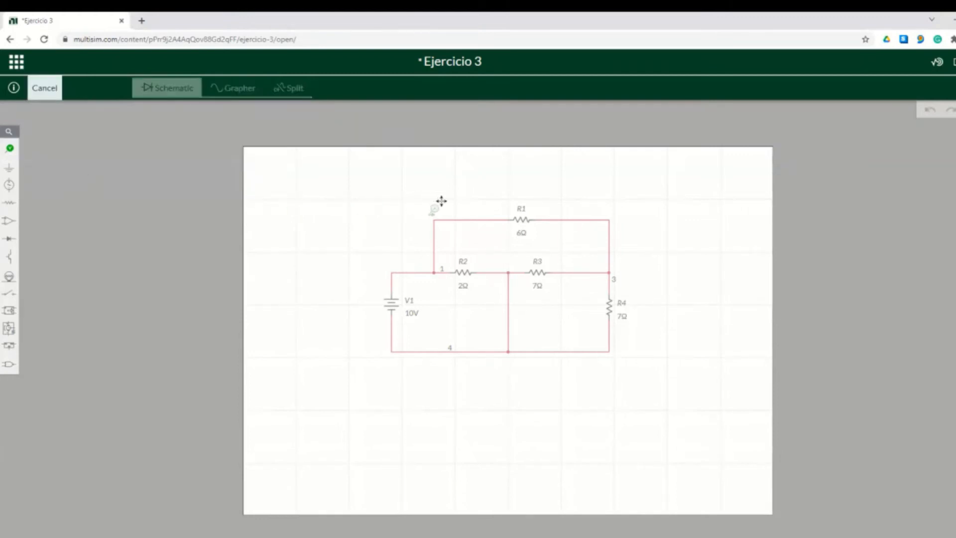
pyautogui.click(504, 212)
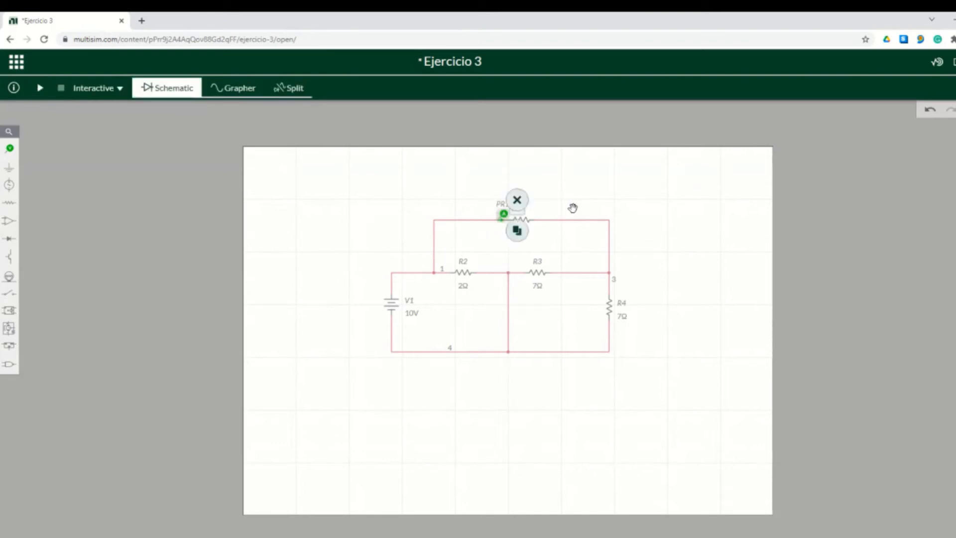
pyautogui.click(388, 186)
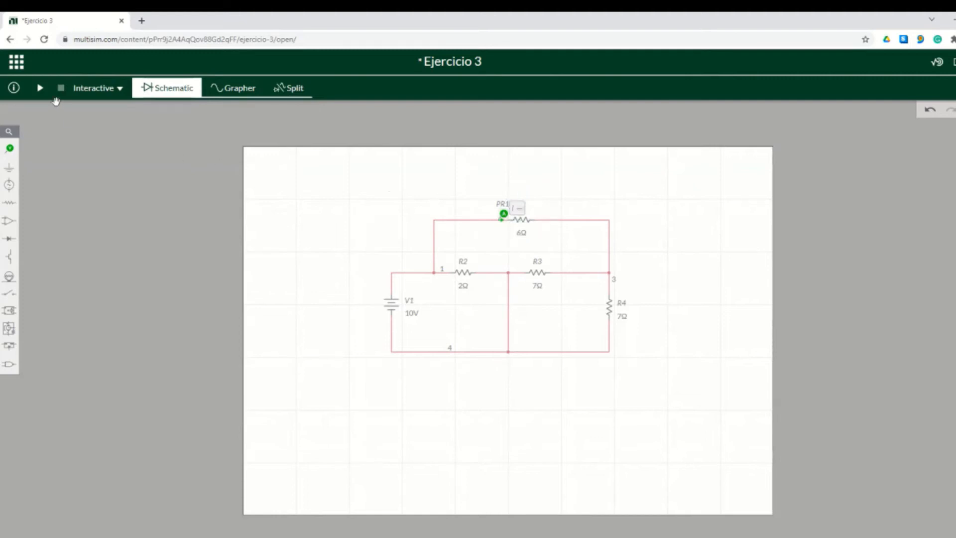
pyautogui.click(39, 88)
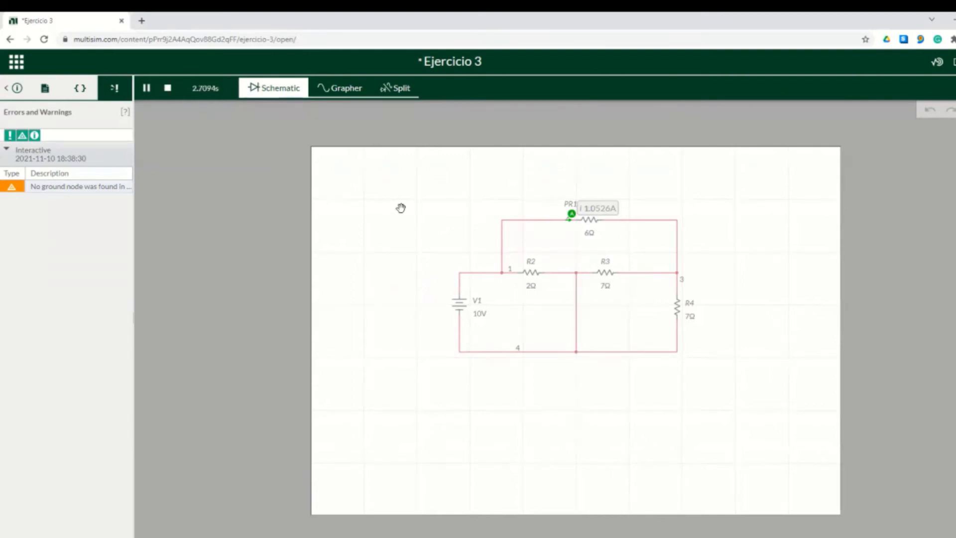
pyautogui.click(169, 91)
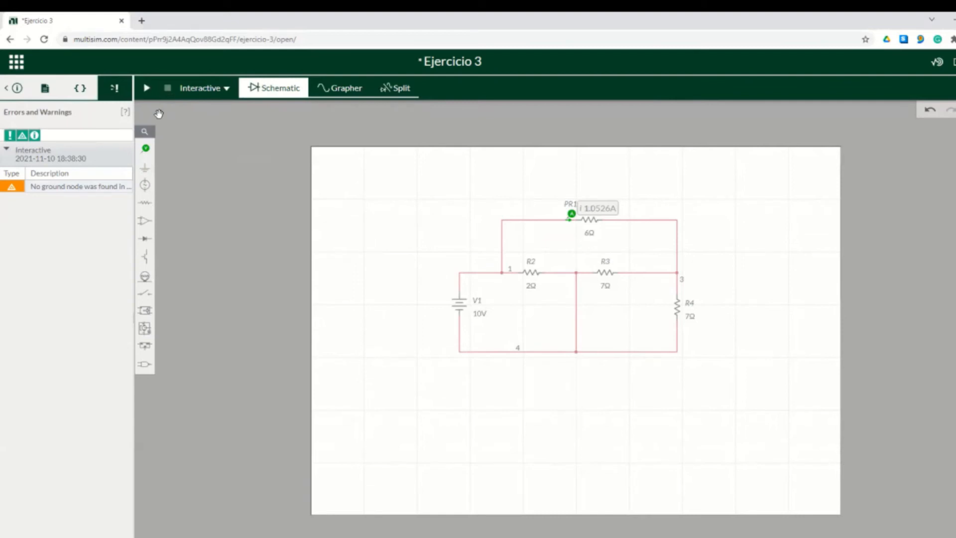
# Place a current probe below R4 and simulate, reading 526.32 mA through R4
pyautogui.click(148, 151)
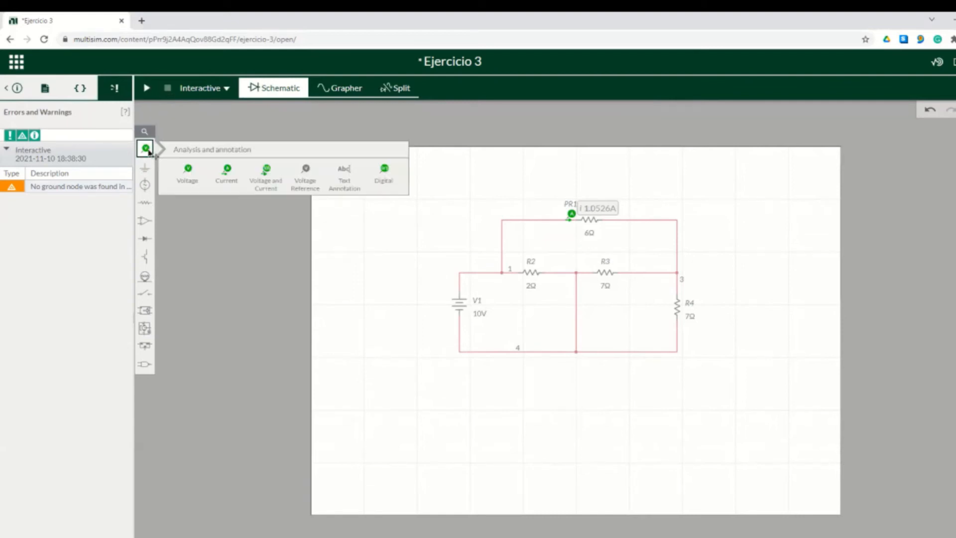
pyautogui.click(229, 173)
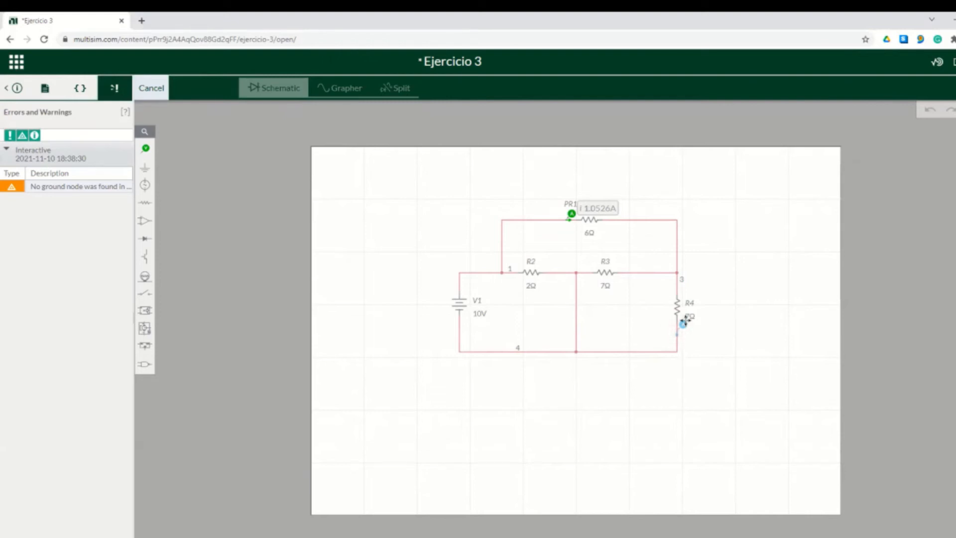
pyautogui.click(685, 321)
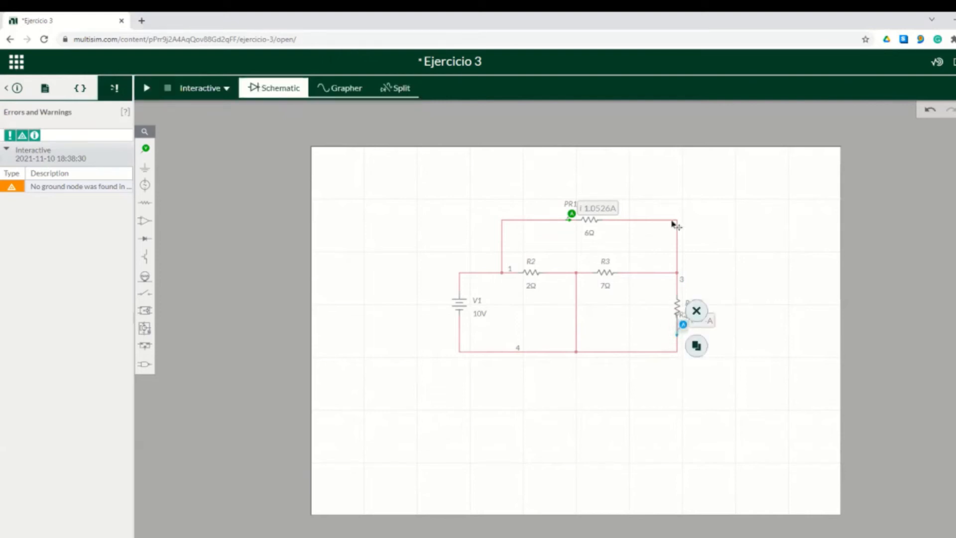
pyautogui.click(145, 94)
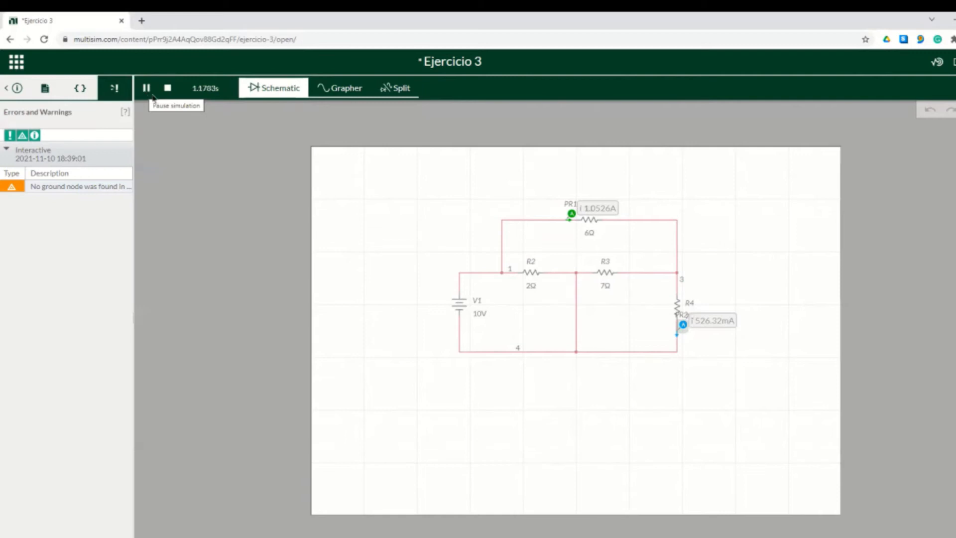
pyautogui.click(168, 90)
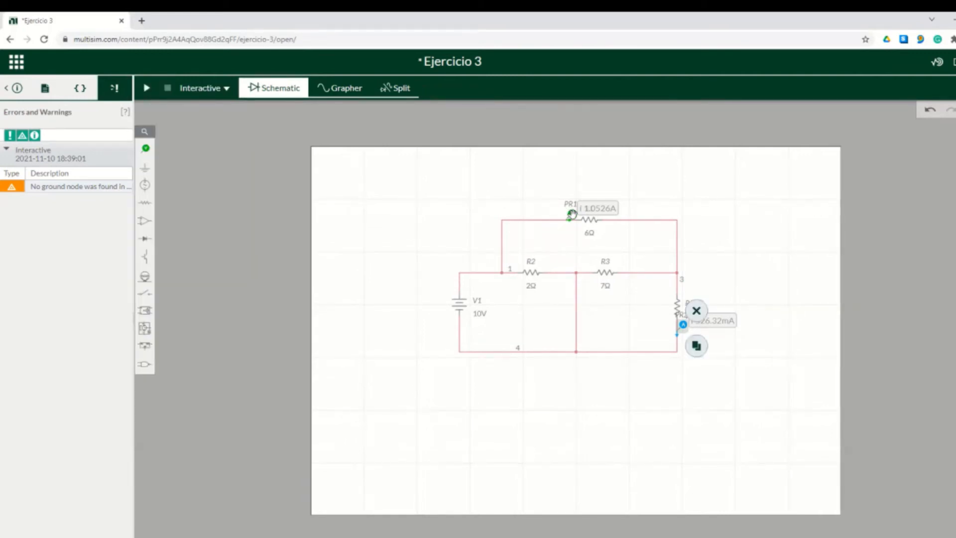
# Delete the current probes on R1 and below R4
pyautogui.click(572, 214)
pyautogui.click(583, 199)
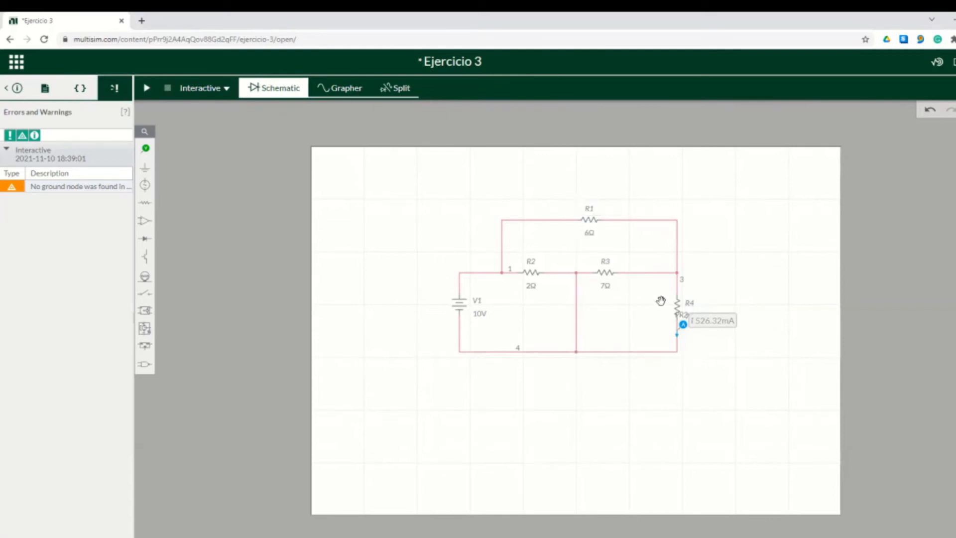
pyautogui.click(683, 326)
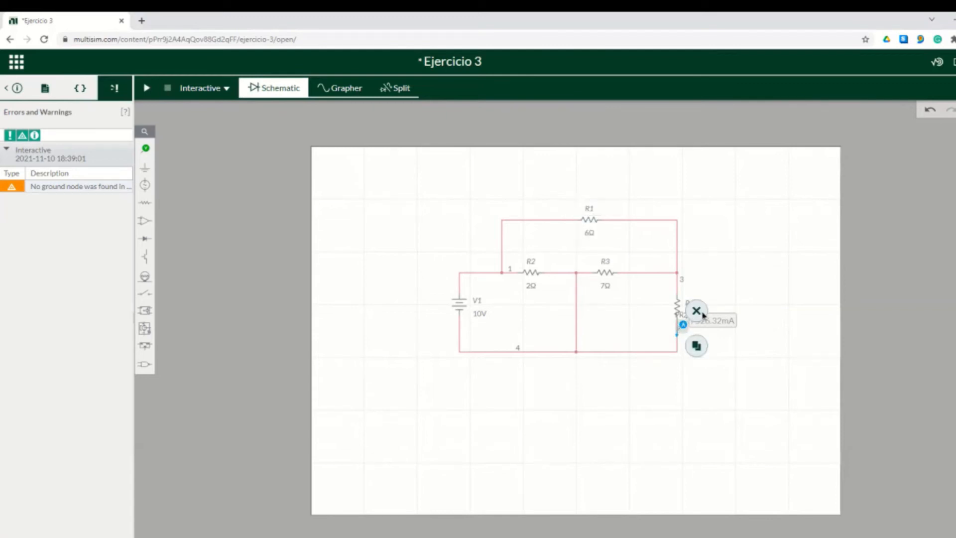
pyautogui.click(701, 312)
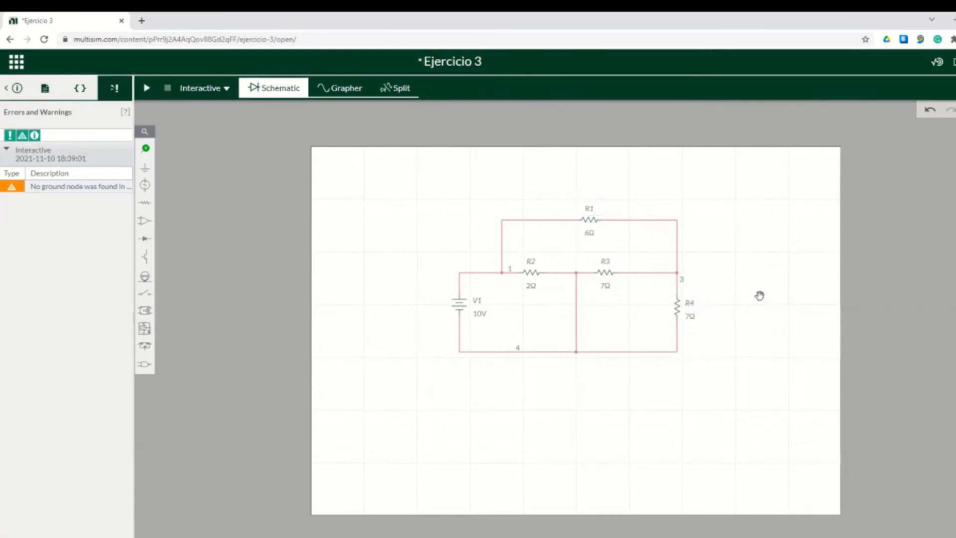
# Place a voltage probe at R1's left end
pyautogui.click(146, 150)
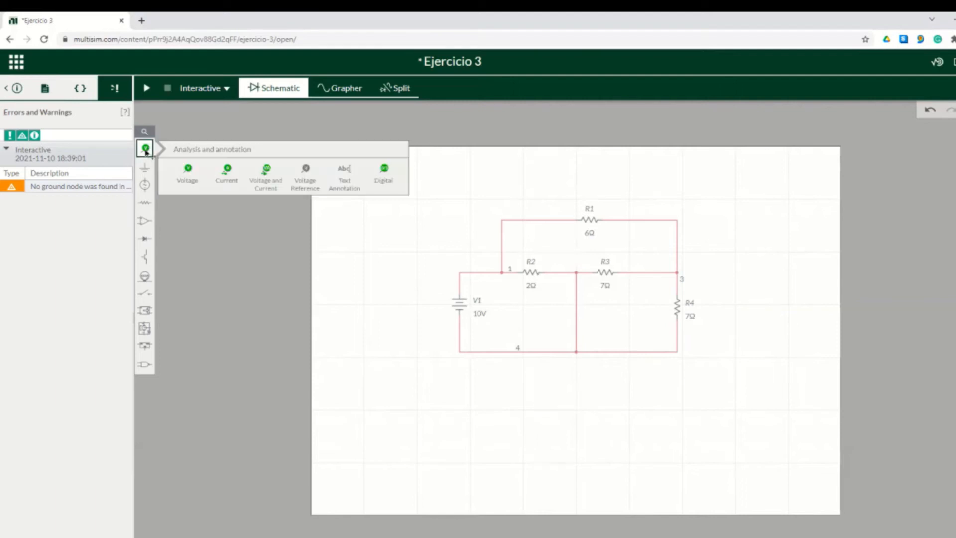
pyautogui.click(188, 179)
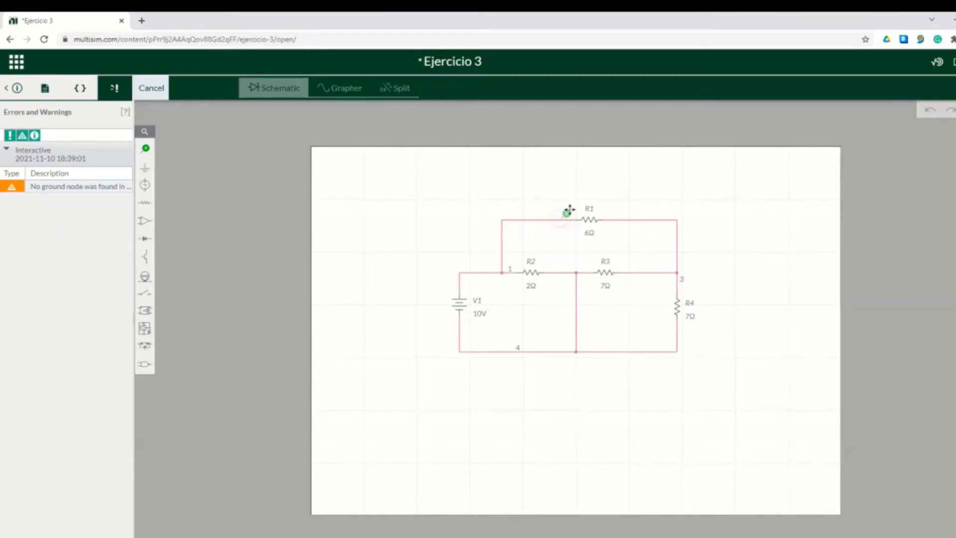
pyautogui.click(568, 211)
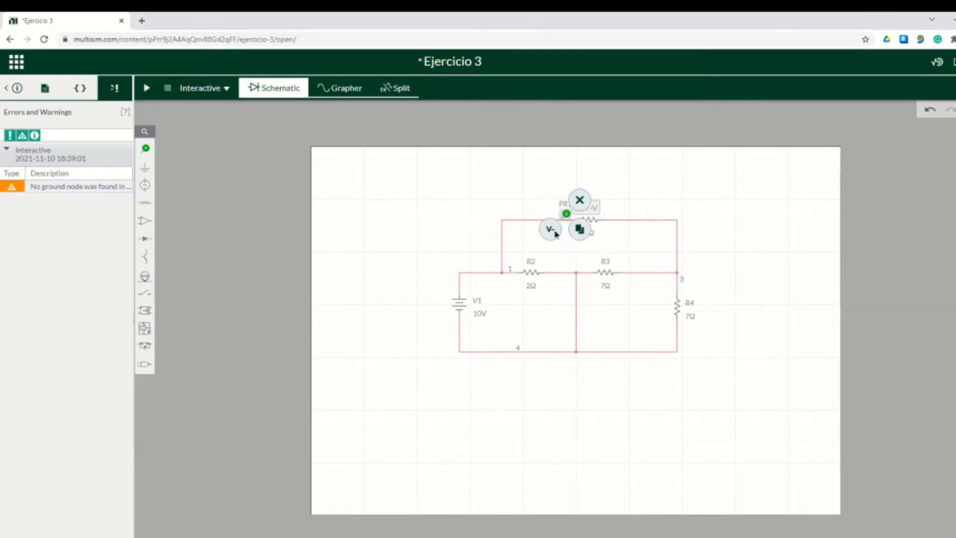
# Reference the probe at R1's right end and simulate, reading 6.3158 V across R1
pyautogui.click(557, 234)
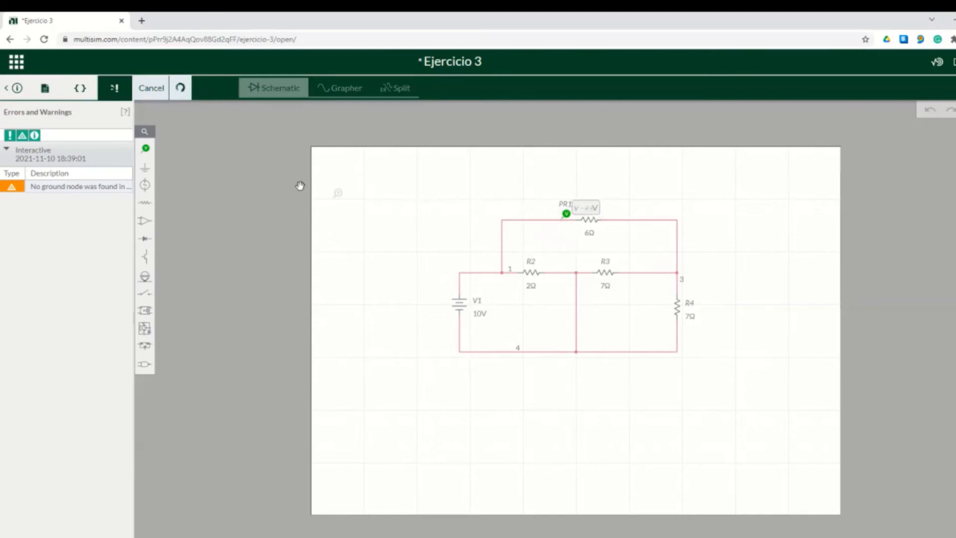
pyautogui.click(145, 149)
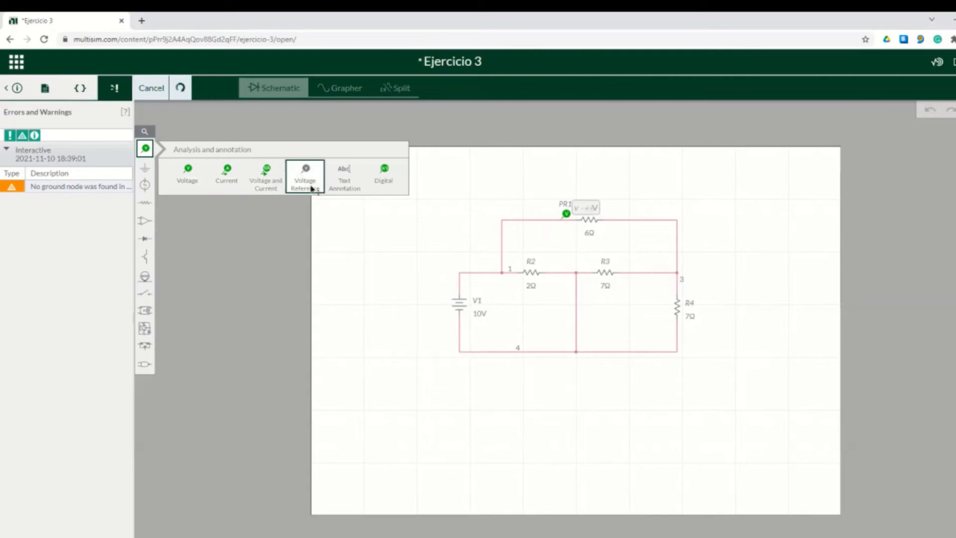
pyautogui.click(312, 189)
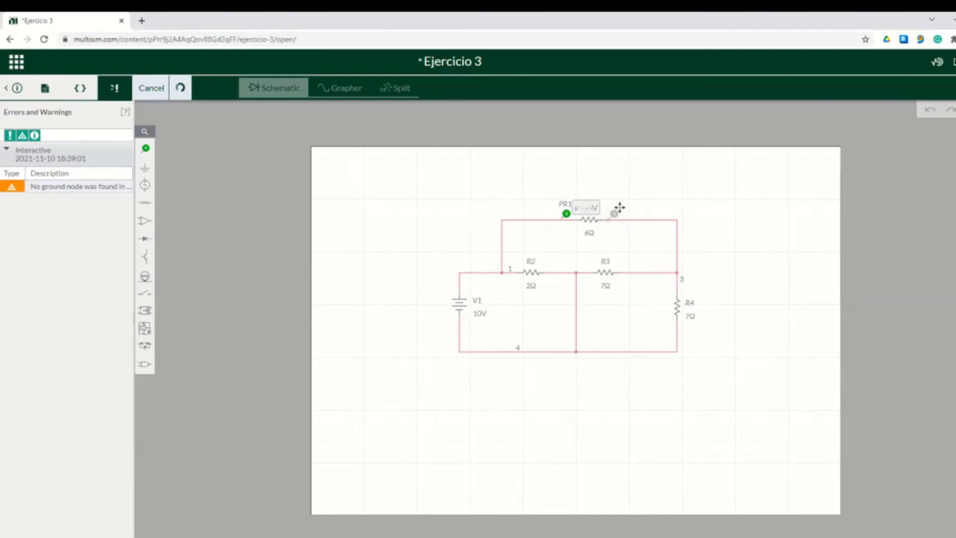
pyautogui.click(619, 207)
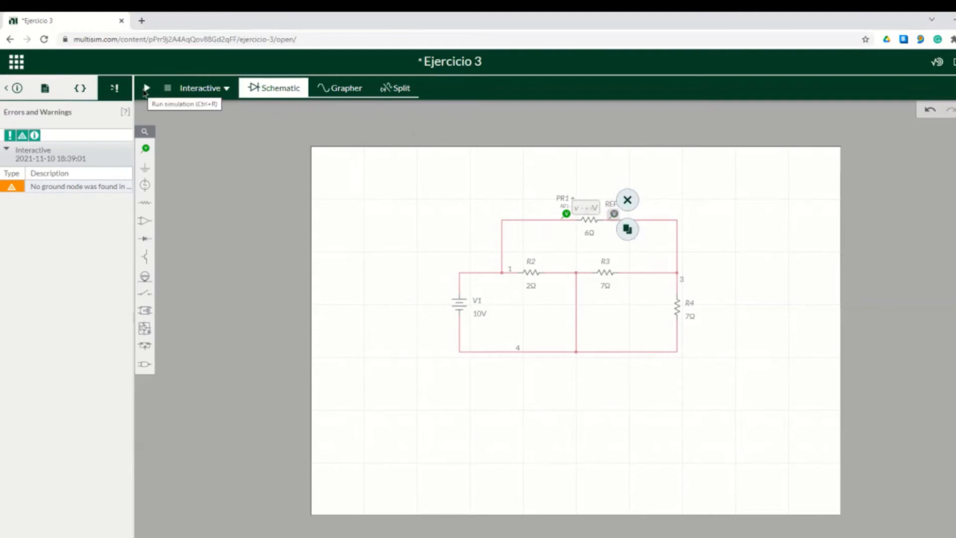
pyautogui.click(146, 89)
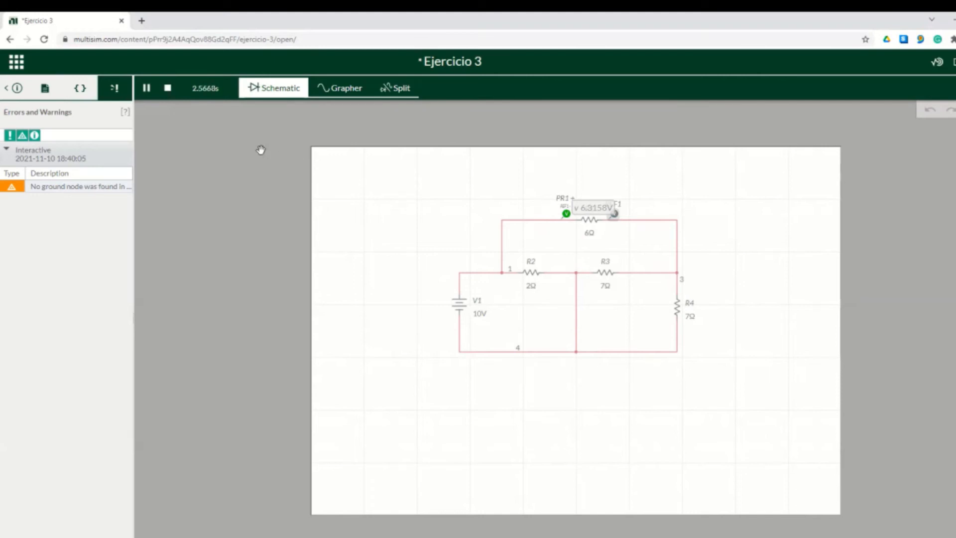
pyautogui.click(169, 94)
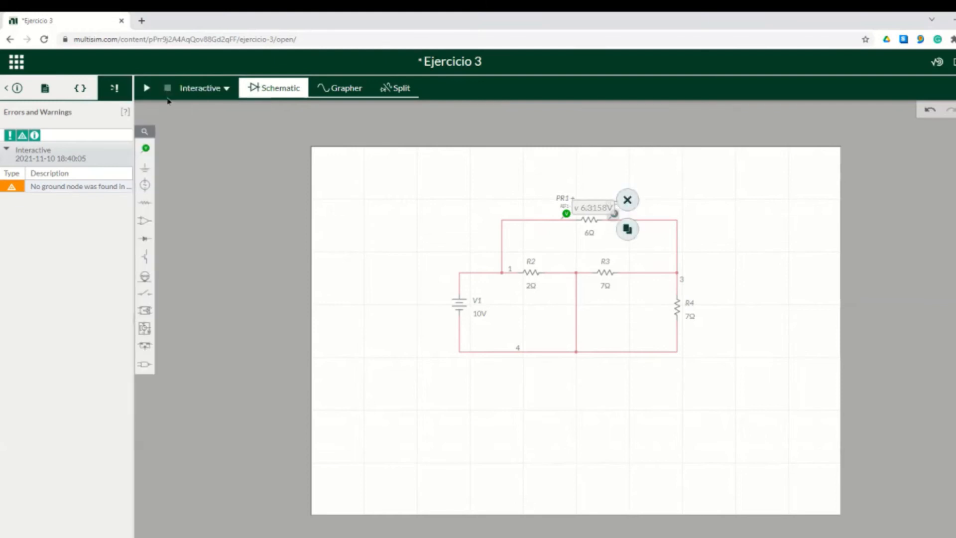
# Drop voltage probe PR2 on node 3 above R4 and begin adding its reference probe
pyautogui.click(149, 151)
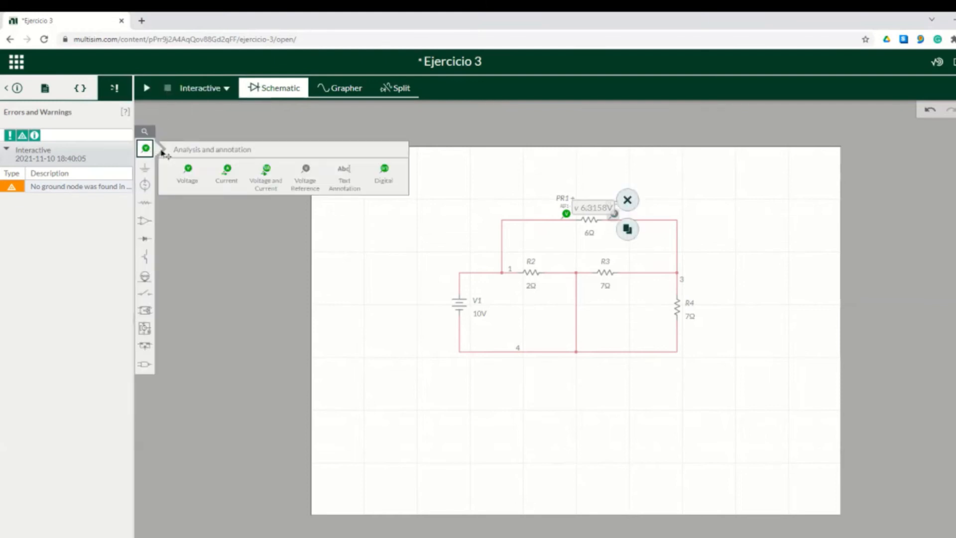
pyautogui.click(183, 171)
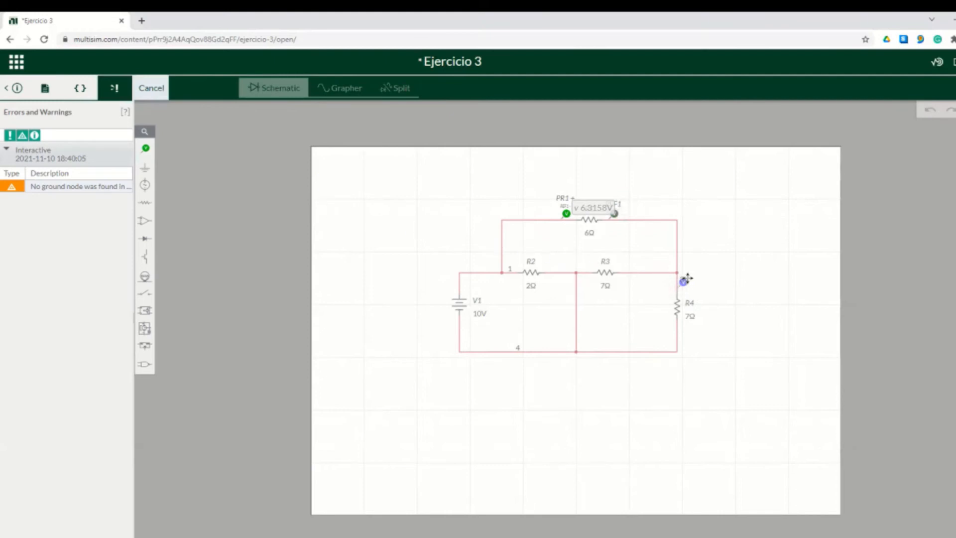
pyautogui.click(687, 278)
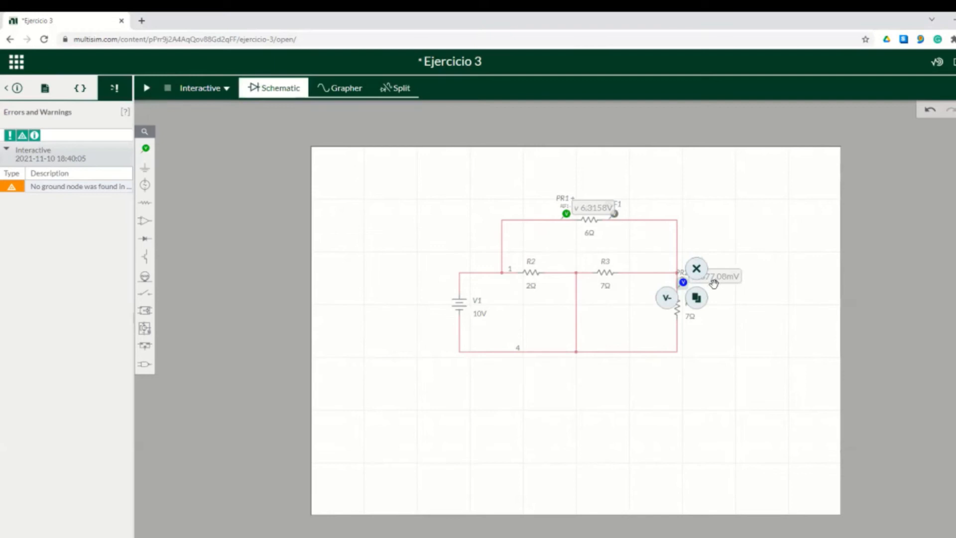
pyautogui.click(670, 301)
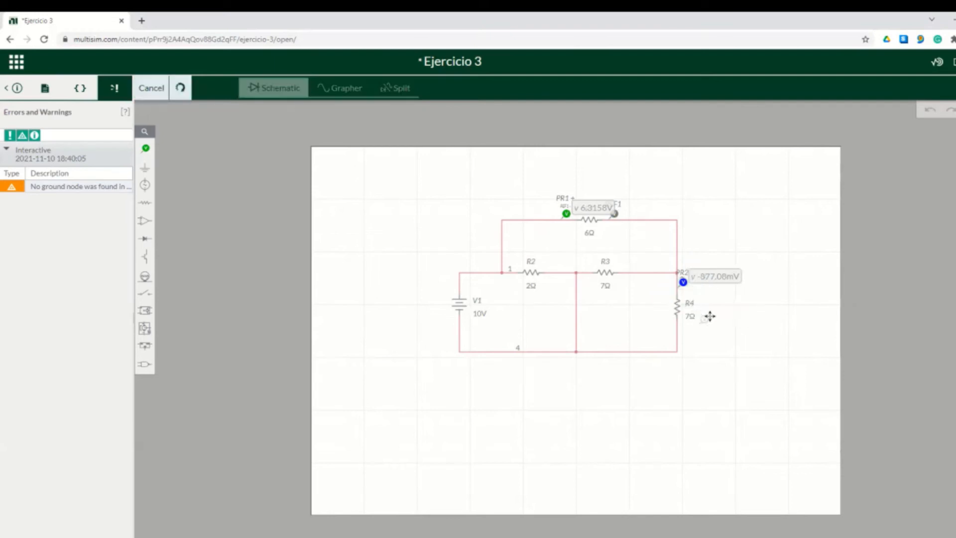
# Attach reference REF2 to R4's bottom terminal and simulate, PR2 reading 3.6842 V
pyautogui.click(145, 148)
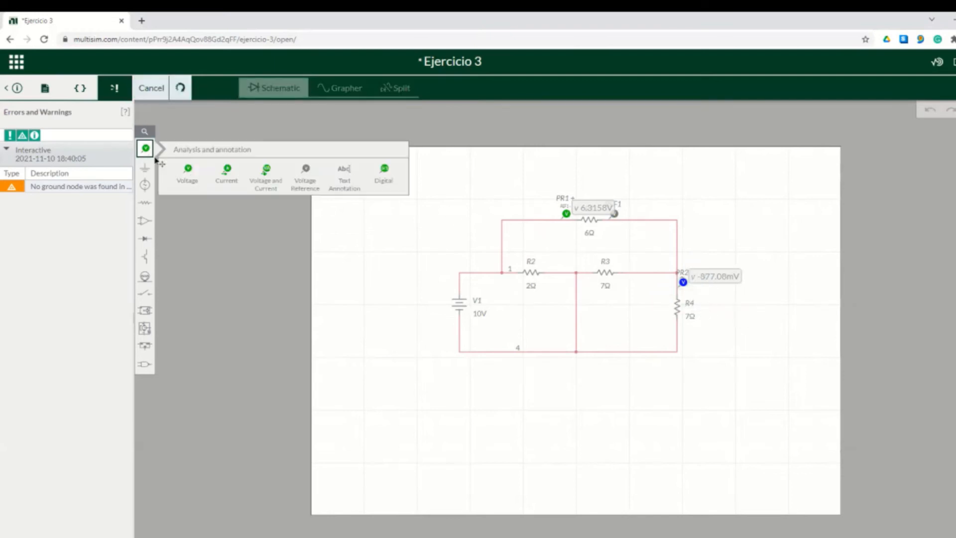
pyautogui.click(314, 186)
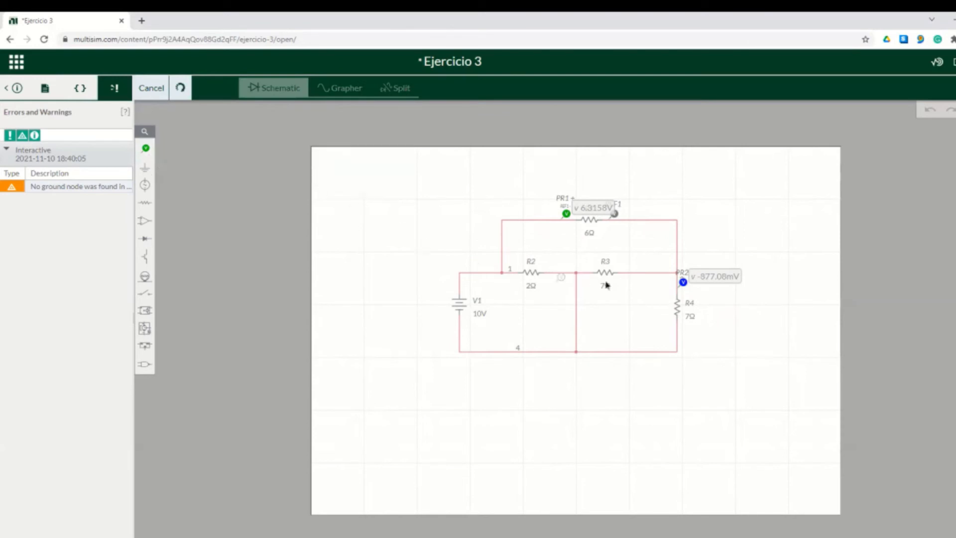
pyautogui.click(684, 325)
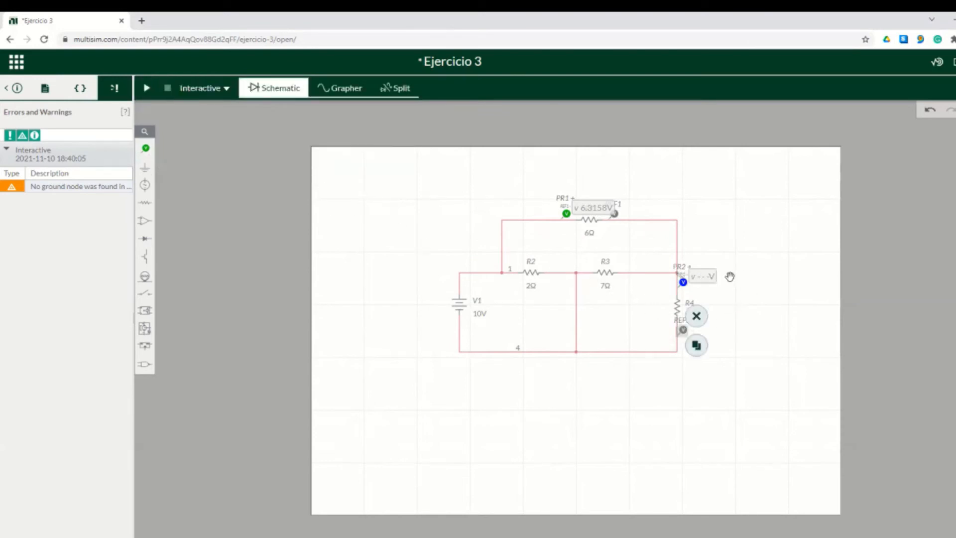
pyautogui.click(146, 88)
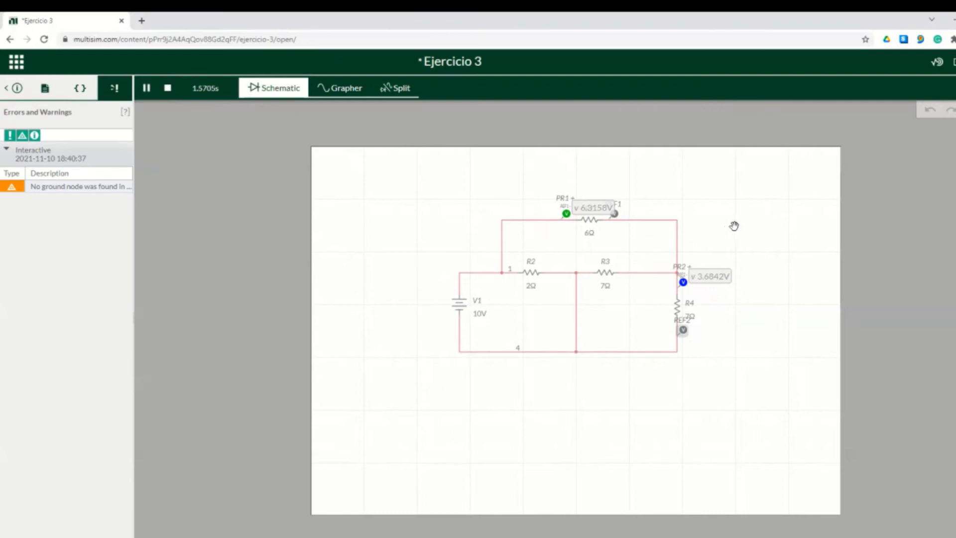
pyautogui.click(167, 89)
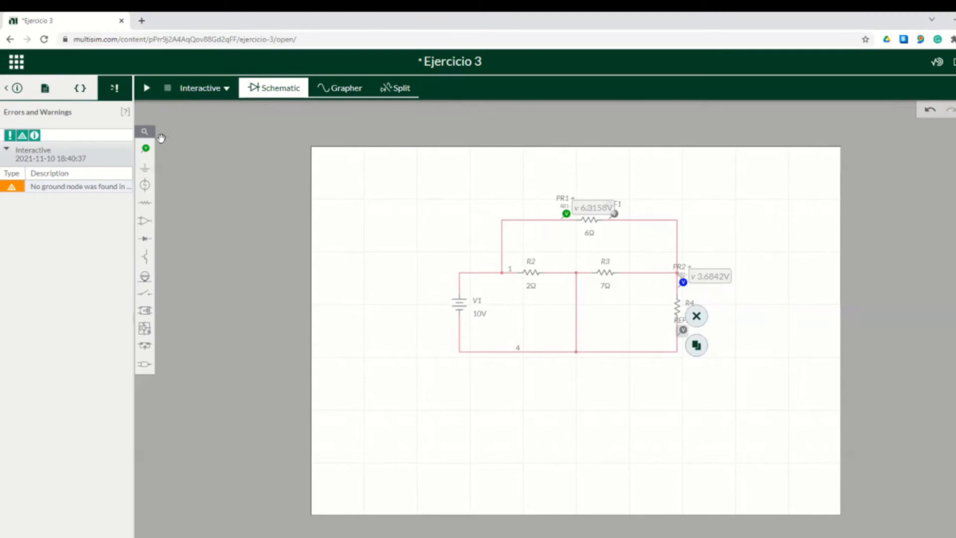
pyautogui.click(145, 148)
# Place voltage probe PR3 at R2's left node, reference it at the R2–R3 node, and simulate
pyautogui.click(192, 177)
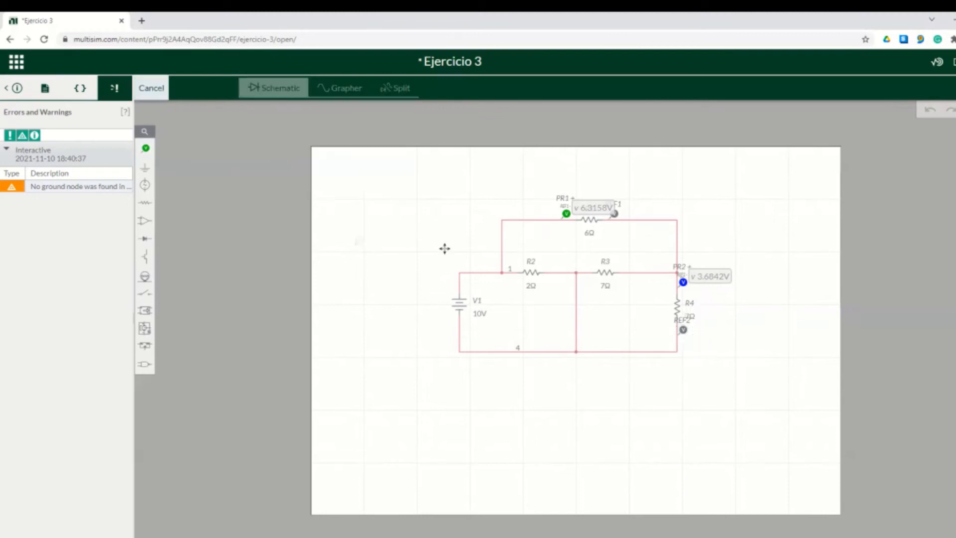
pyautogui.click(518, 262)
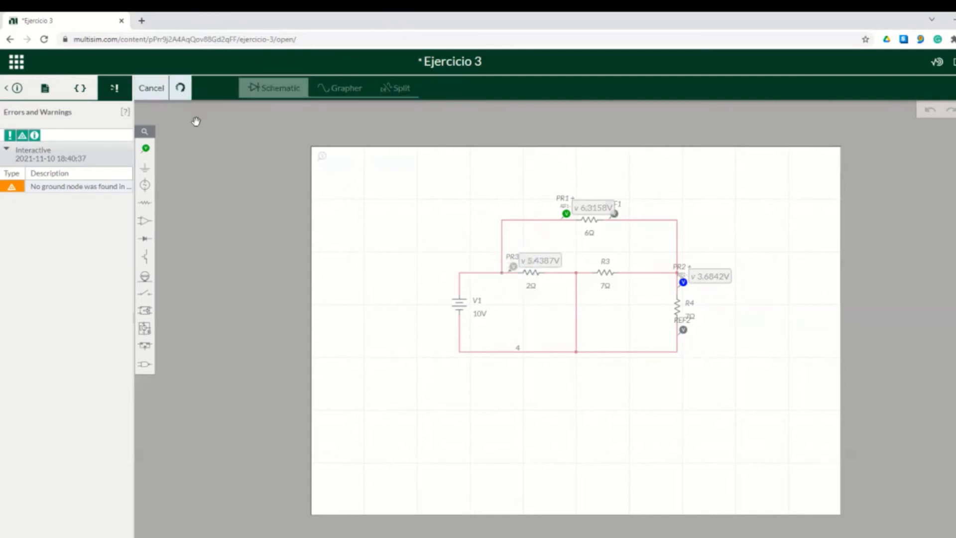
pyautogui.click(145, 149)
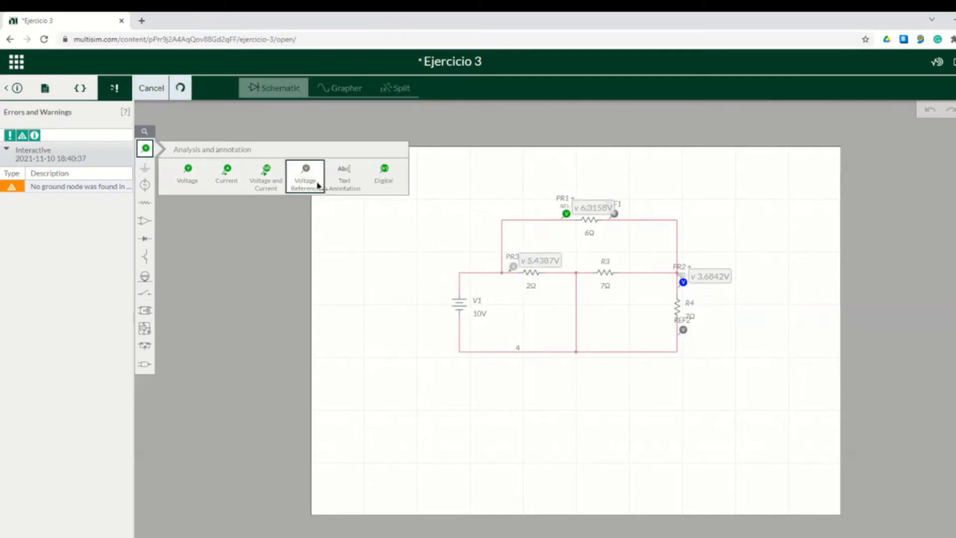
pyautogui.click(306, 172)
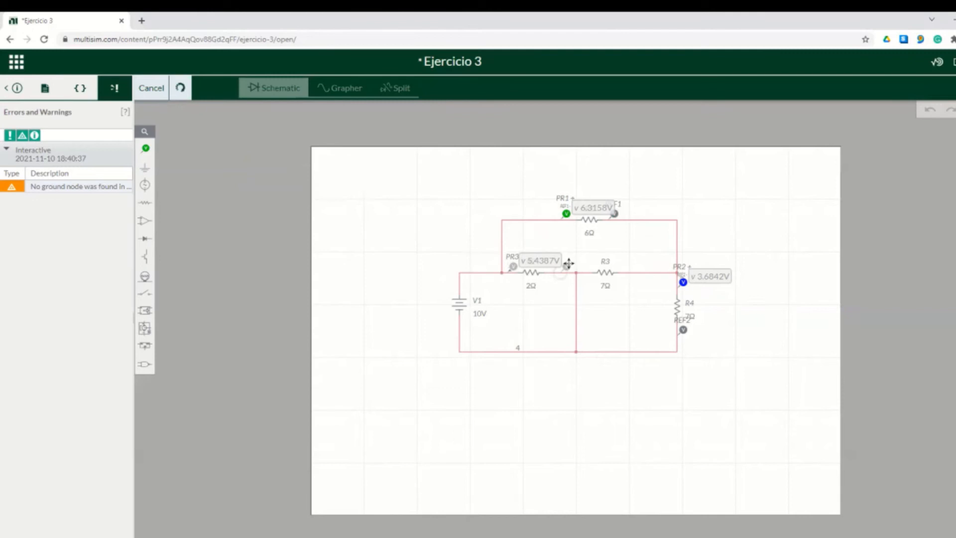
pyautogui.click(566, 266)
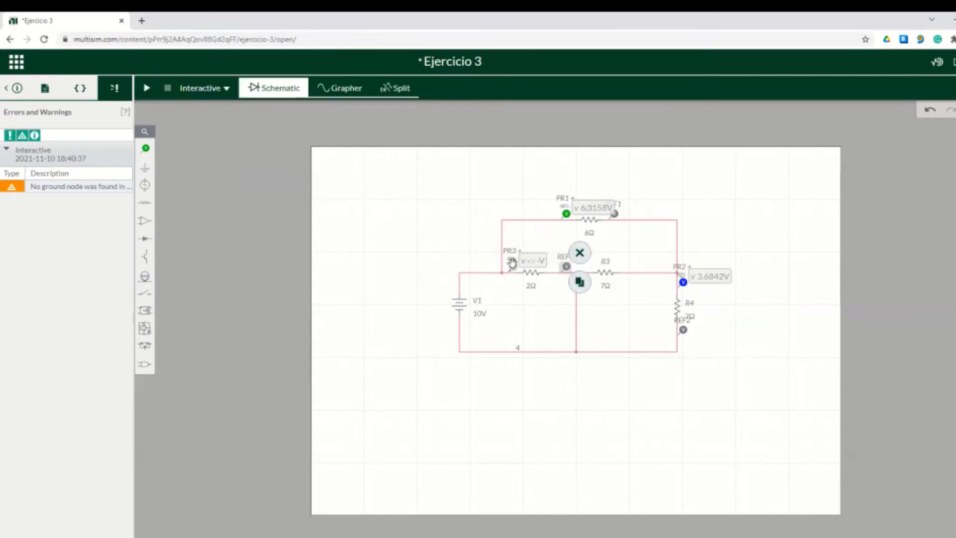
pyautogui.click(147, 88)
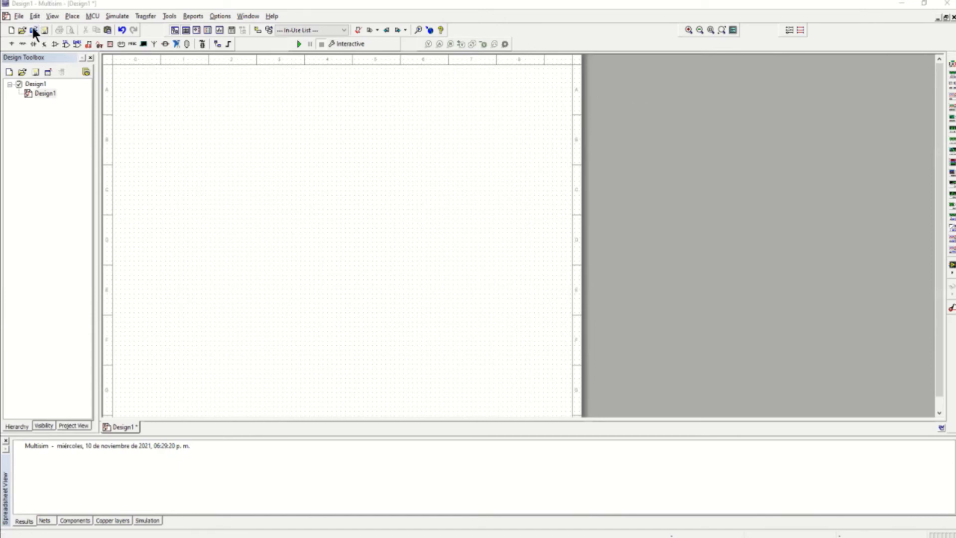
# Place a DC_POWER source V1 and change its voltage from 12 V to 10 V
pyautogui.click(13, 47)
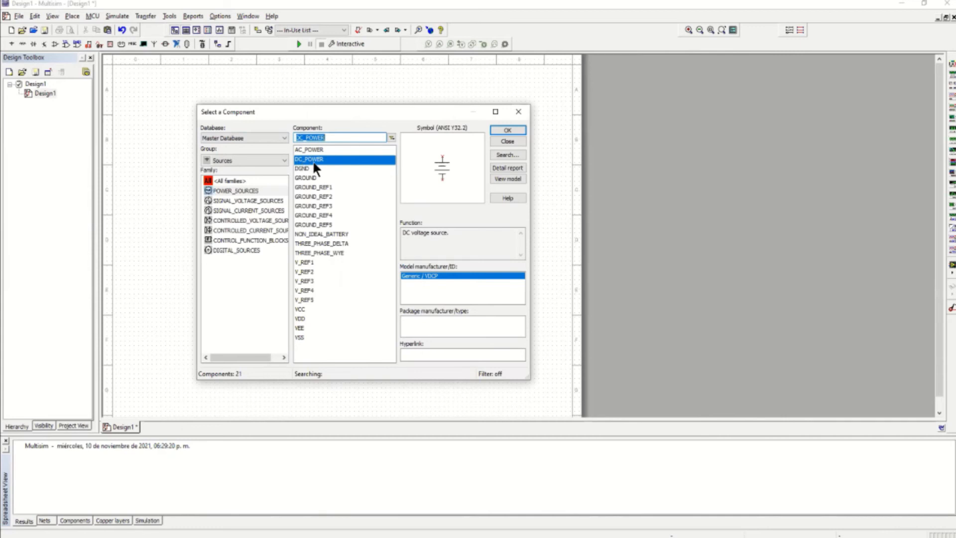
pyautogui.click(499, 131)
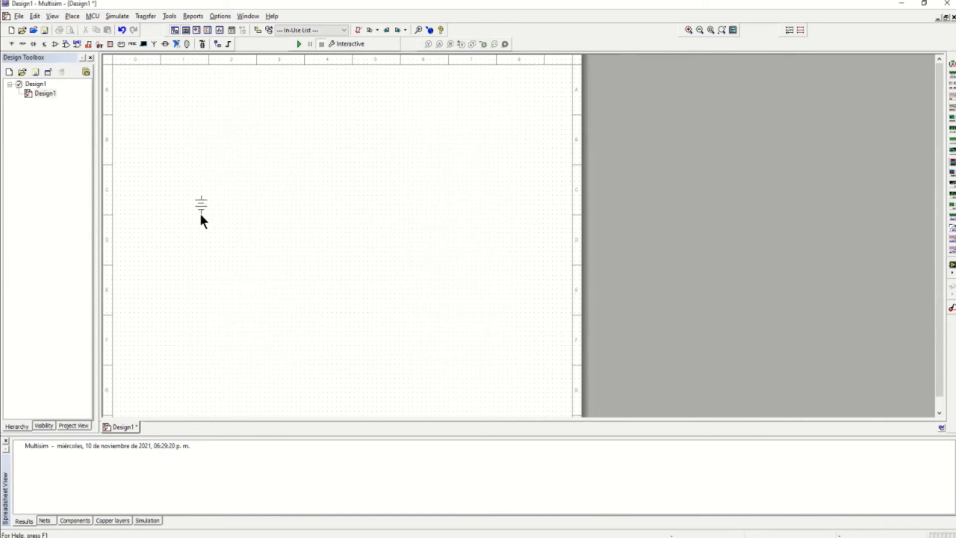
pyautogui.click(200, 215)
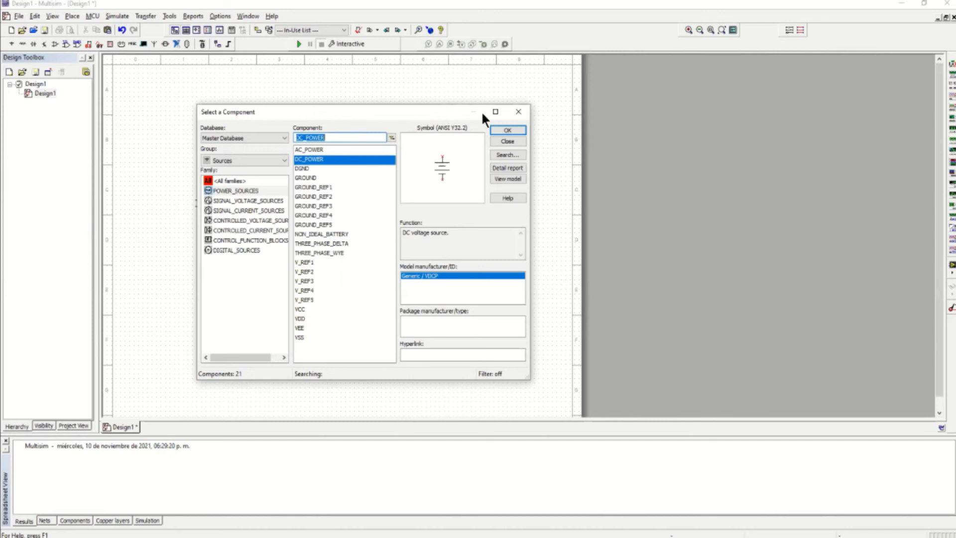
pyautogui.click(523, 114)
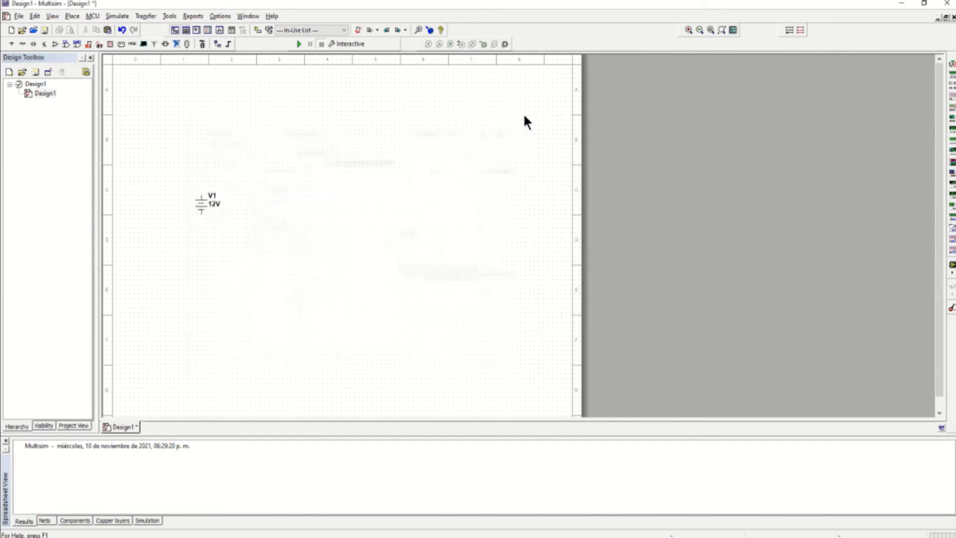
pyautogui.doubleClick(204, 204)
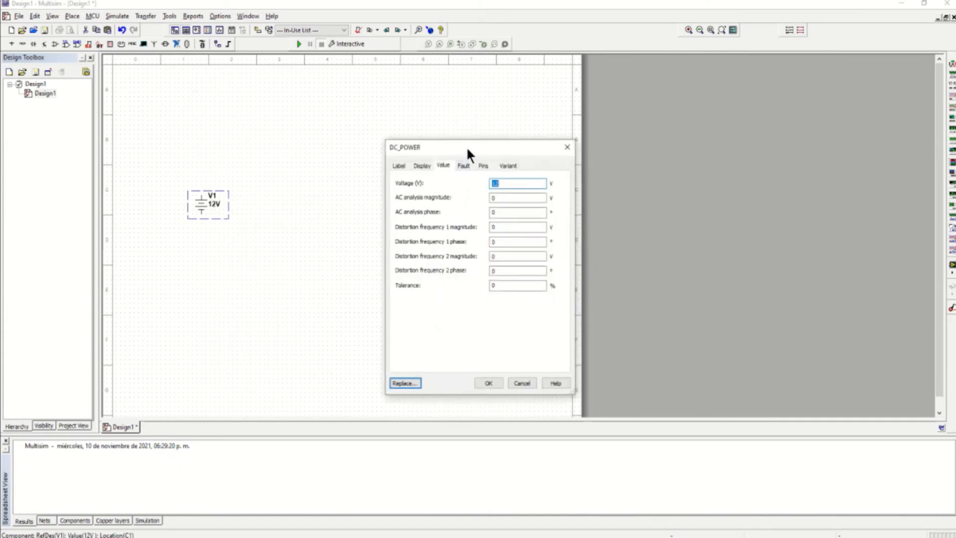
pyautogui.moveTo(466, 145); pyautogui.dragTo(351, 134)
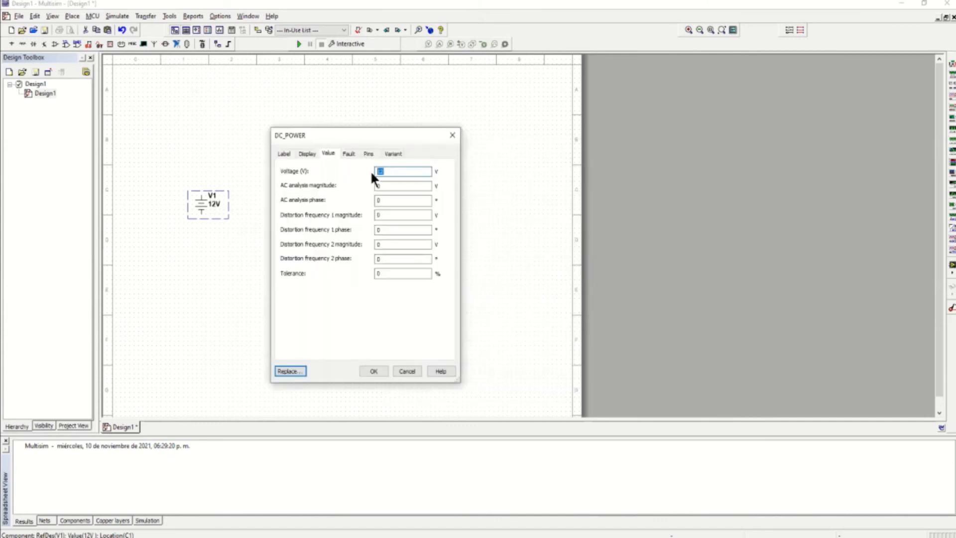
pyautogui.write('10')
pyautogui.click(374, 369)
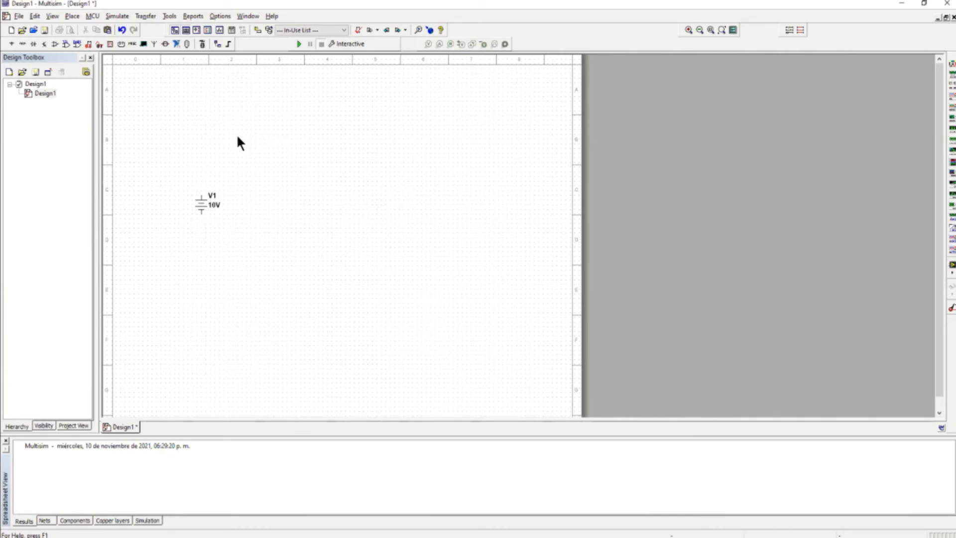
# Place 1 kΩ resistors from Basic > RESISTOR so R1 through R4 surround V1
pyautogui.click(22, 43)
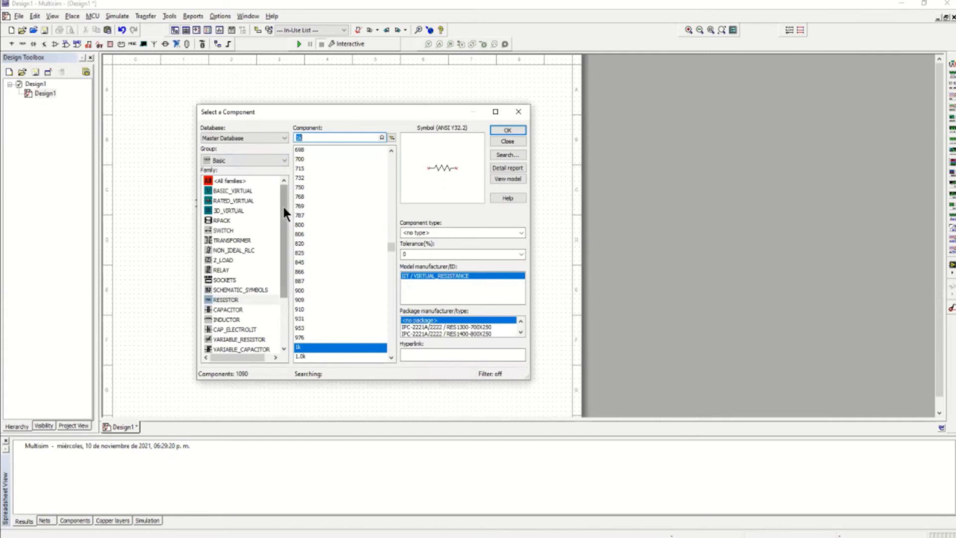
pyautogui.click(229, 298)
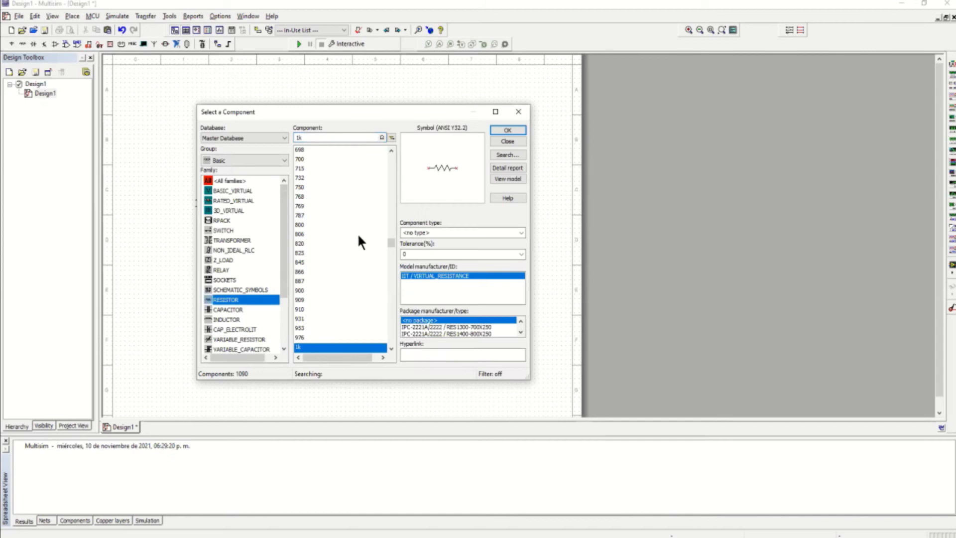
pyautogui.click(508, 130)
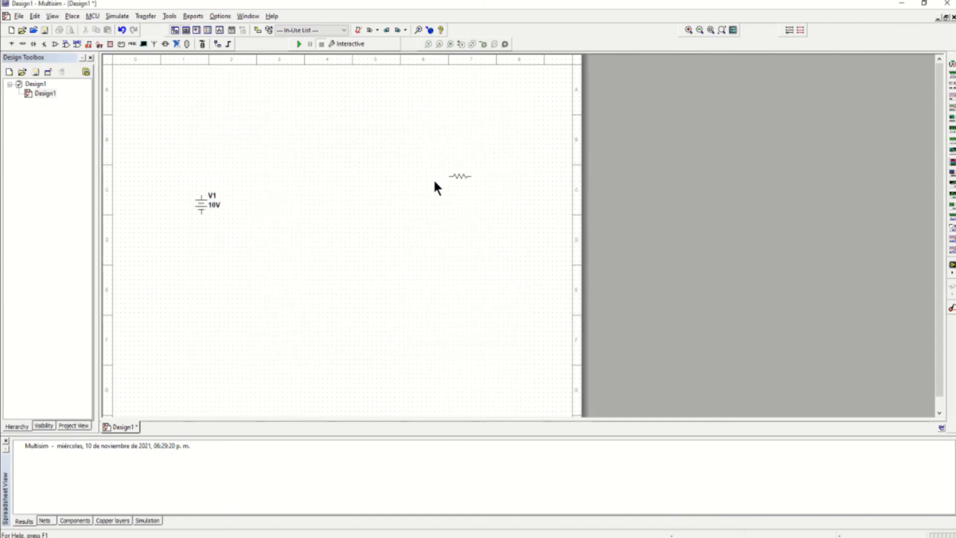
pyautogui.click(248, 178)
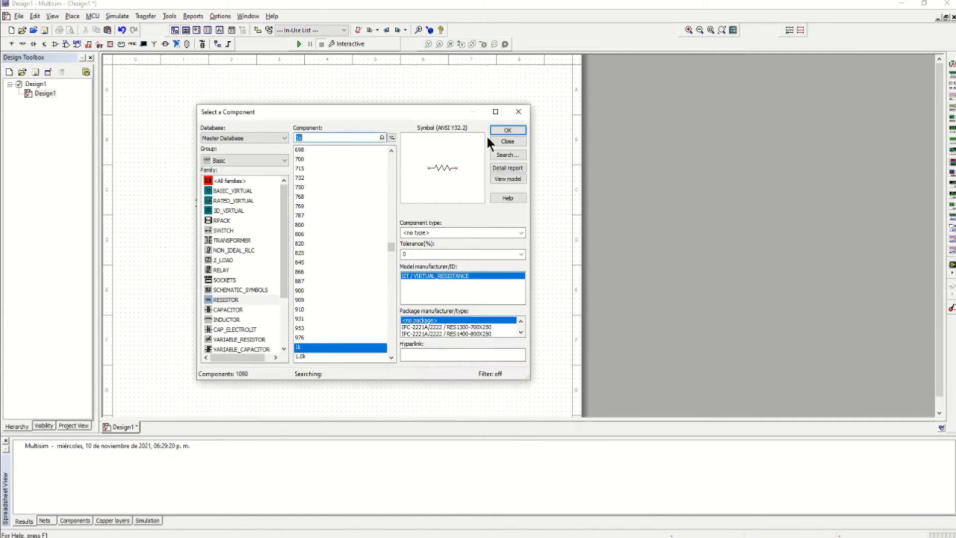
pyautogui.click(505, 142)
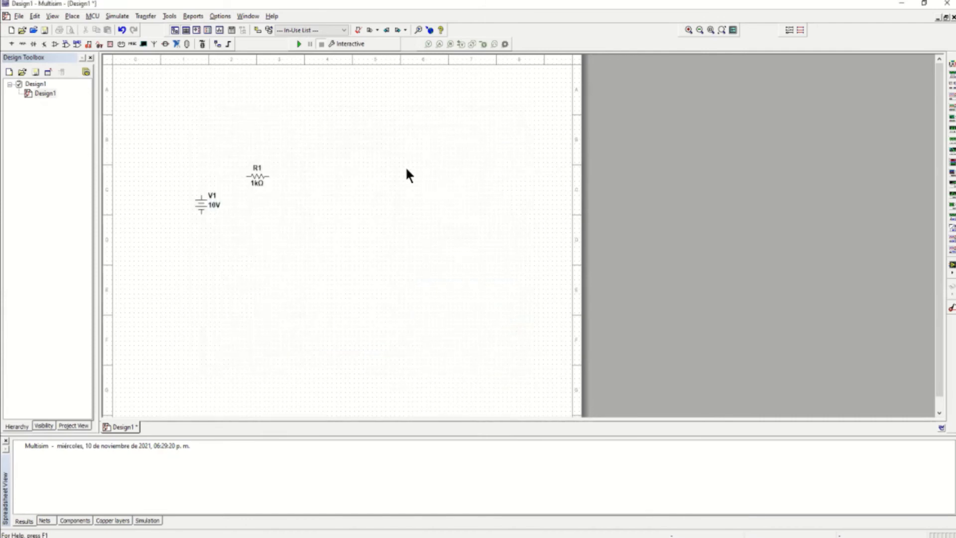
pyautogui.click(315, 175)
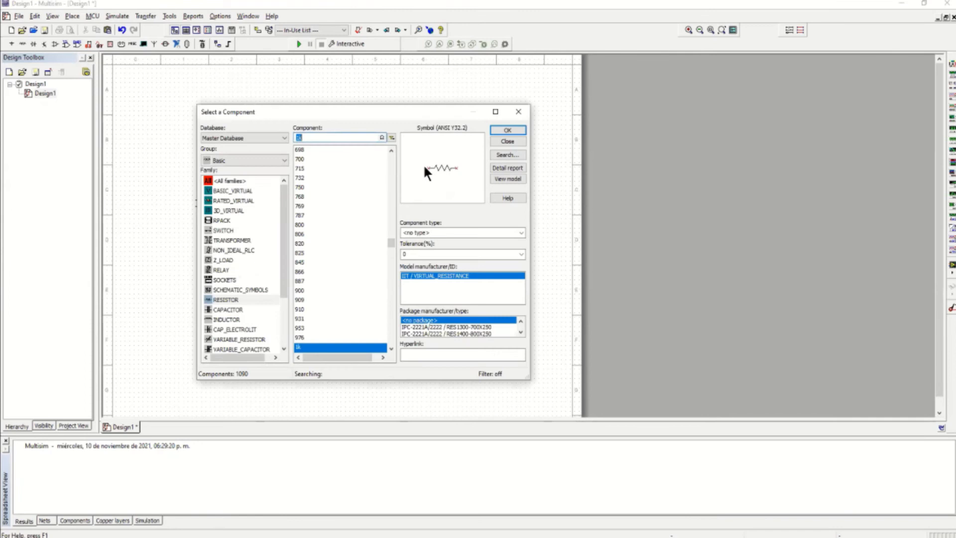
pyautogui.click(507, 141)
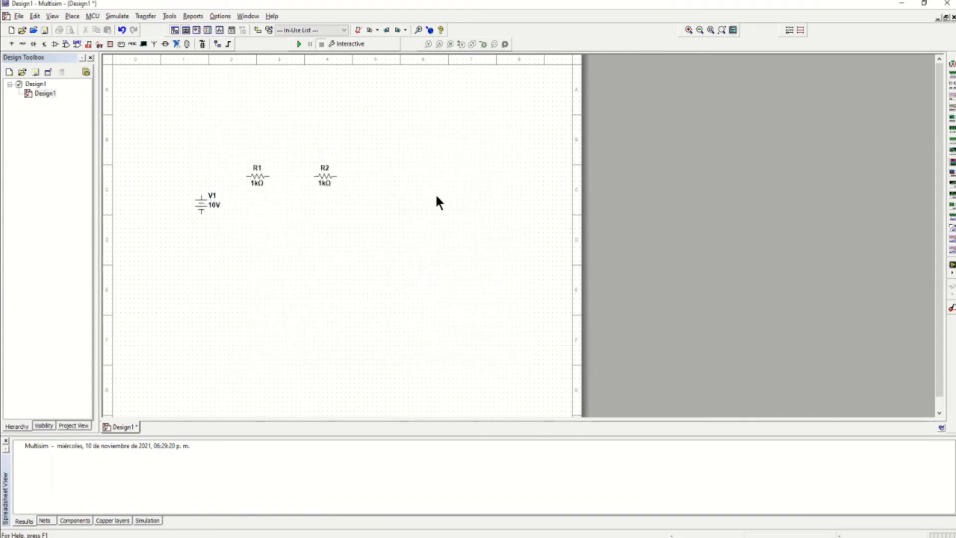
pyautogui.click(370, 202)
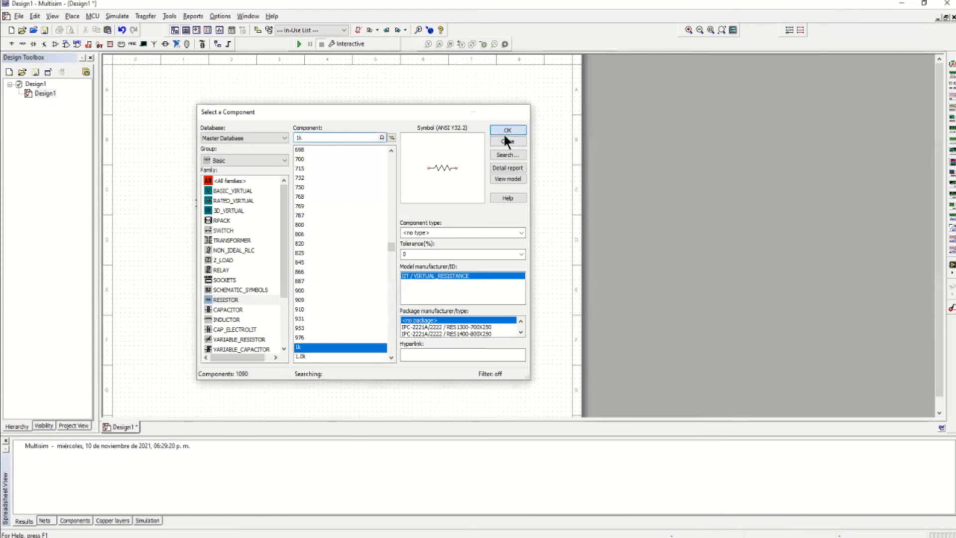
pyautogui.click(507, 130)
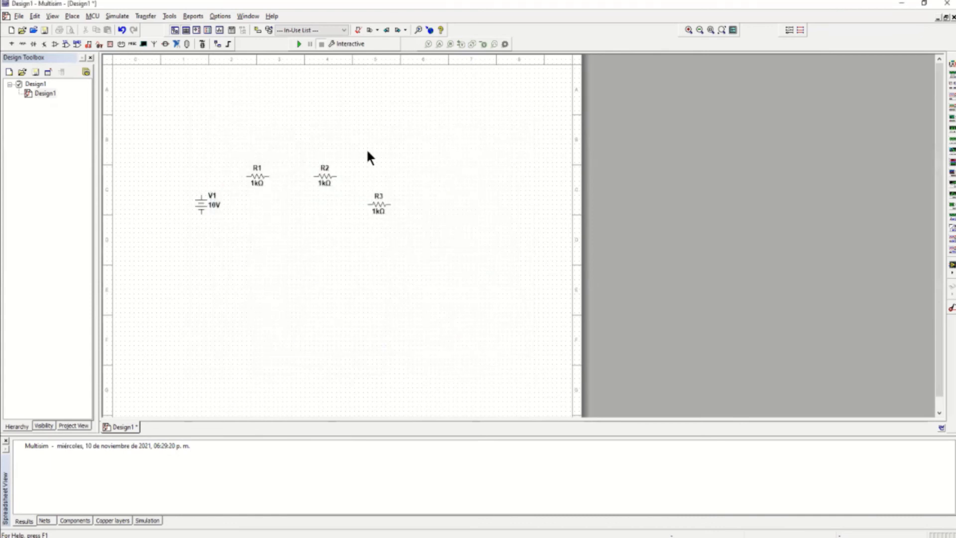
pyautogui.click(323, 120)
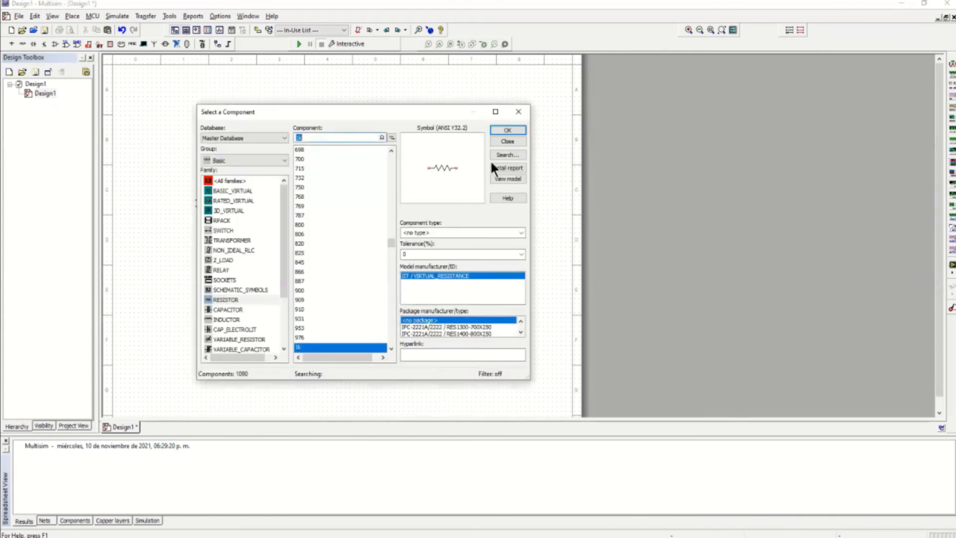
pyautogui.click(509, 140)
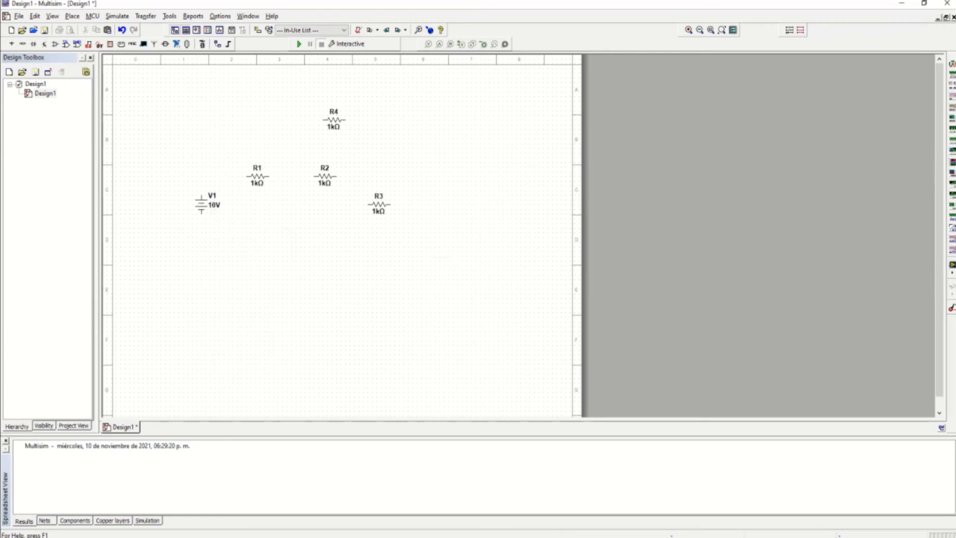
# Set R1 to 2 Ω and R2 to 7 Ω, nudging both into position
pyautogui.moveTo(266, 181); pyautogui.dragTo(264, 158)
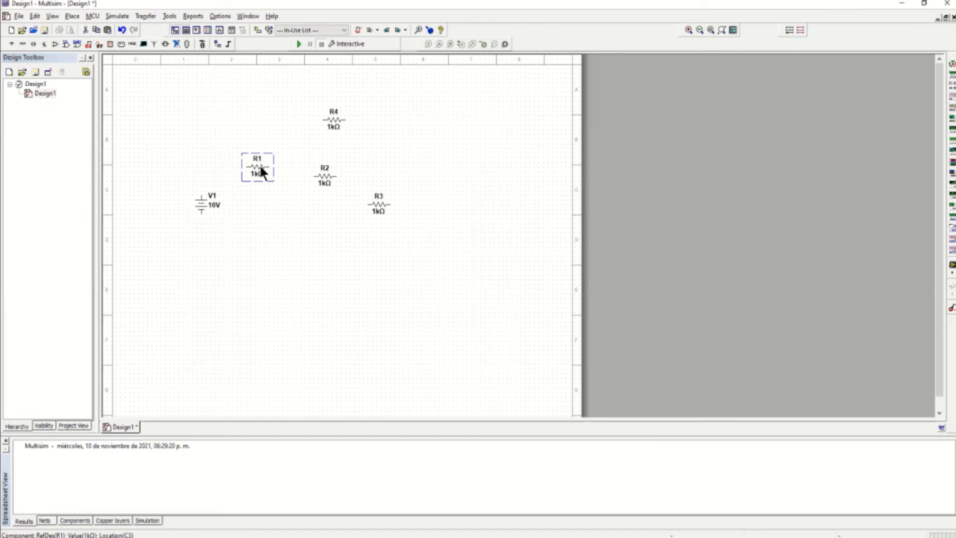
pyautogui.doubleClick(260, 169)
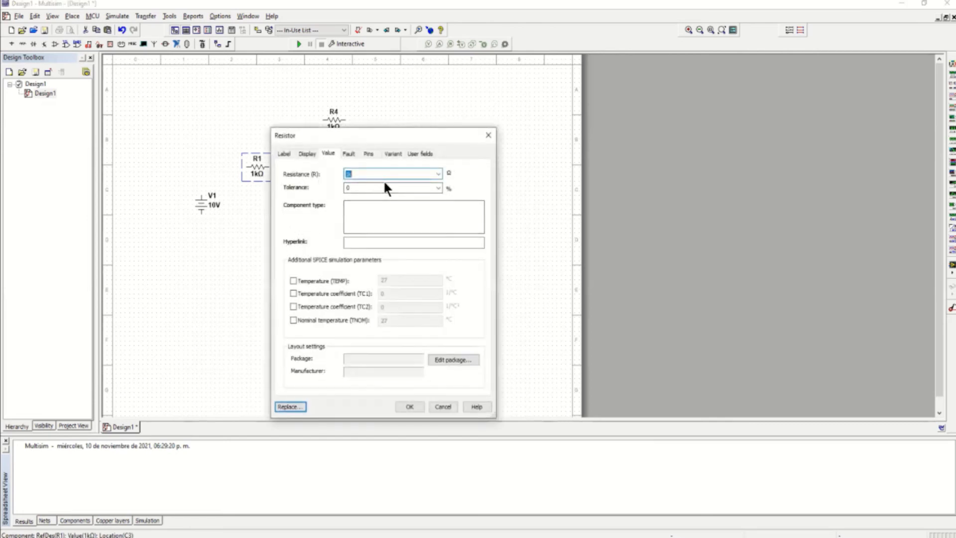
pyautogui.write('2')
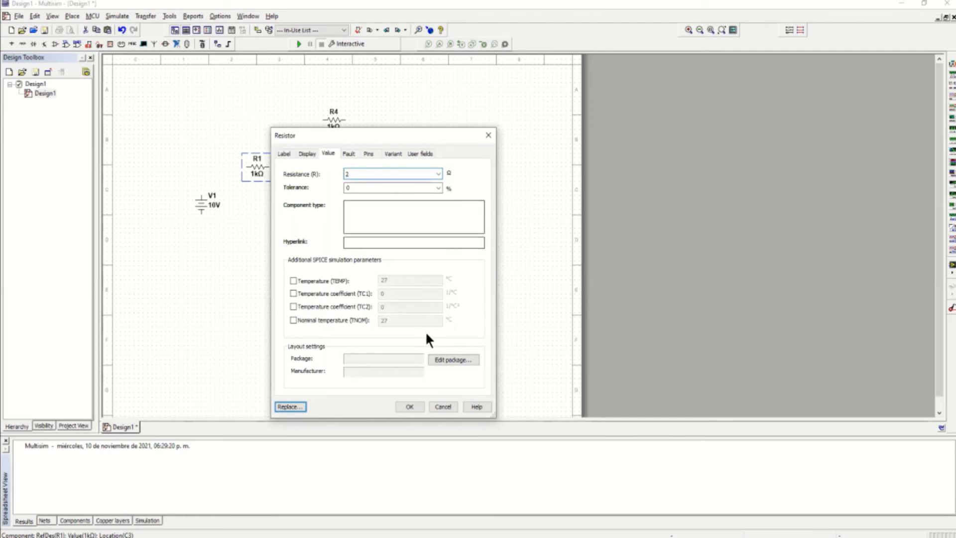
pyautogui.click(402, 408)
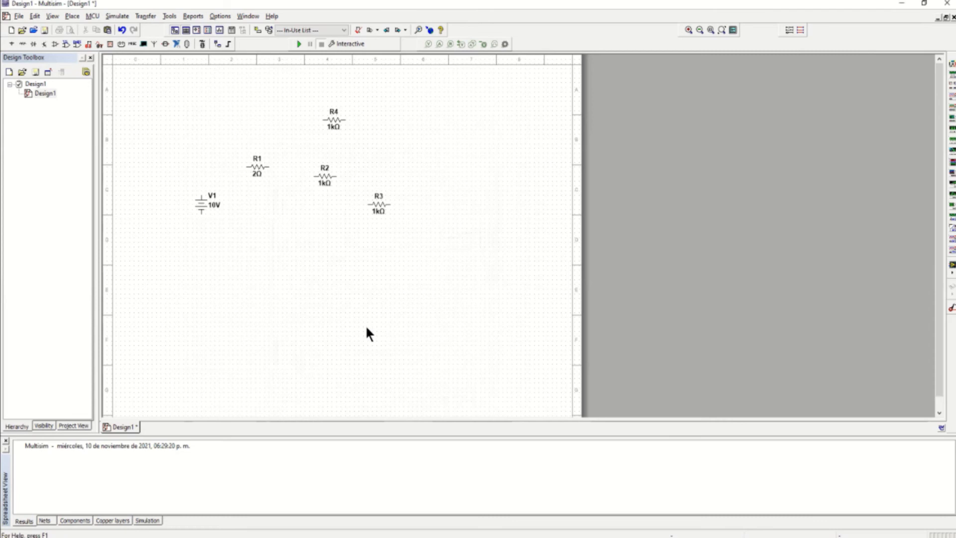
pyautogui.click(326, 180)
pyautogui.moveTo(323, 170)
pyautogui.mouseDown()
pyautogui.moveTo(331, 172)
pyautogui.moveTo(322, 172)
pyautogui.mouseUp()
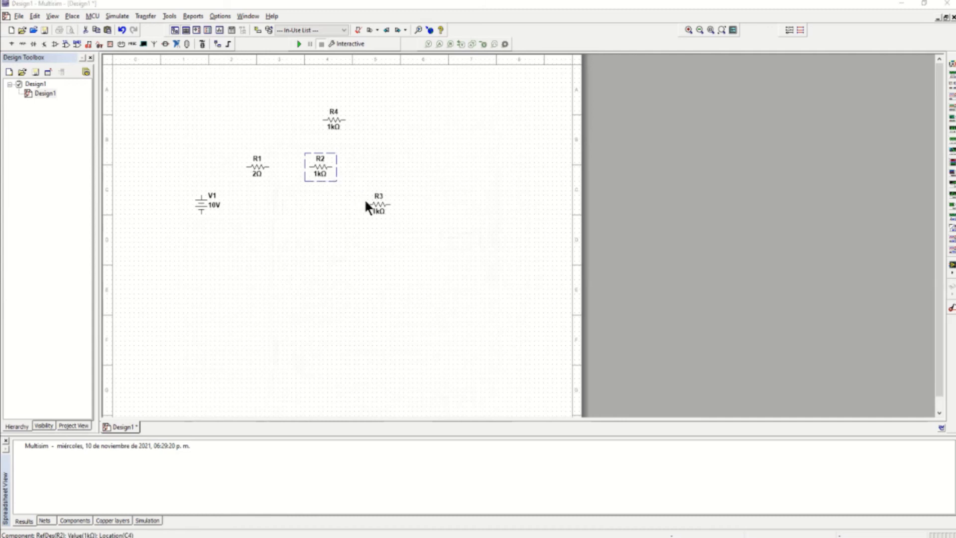
pyautogui.write('7')
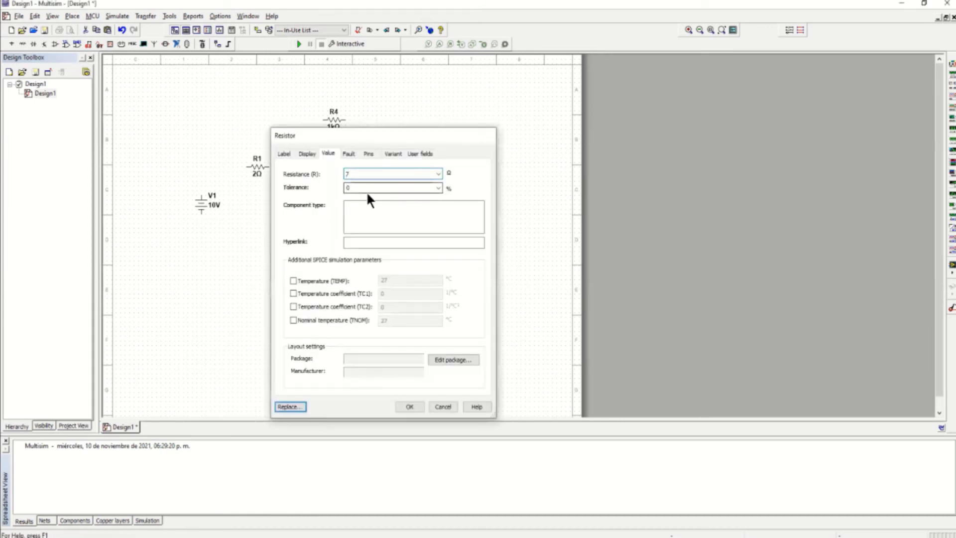
pyautogui.press('Return')
# Move R4 above R1 and R2, set it to 6 Ω, and set R3 to 7 Ω
pyautogui.click(336, 121)
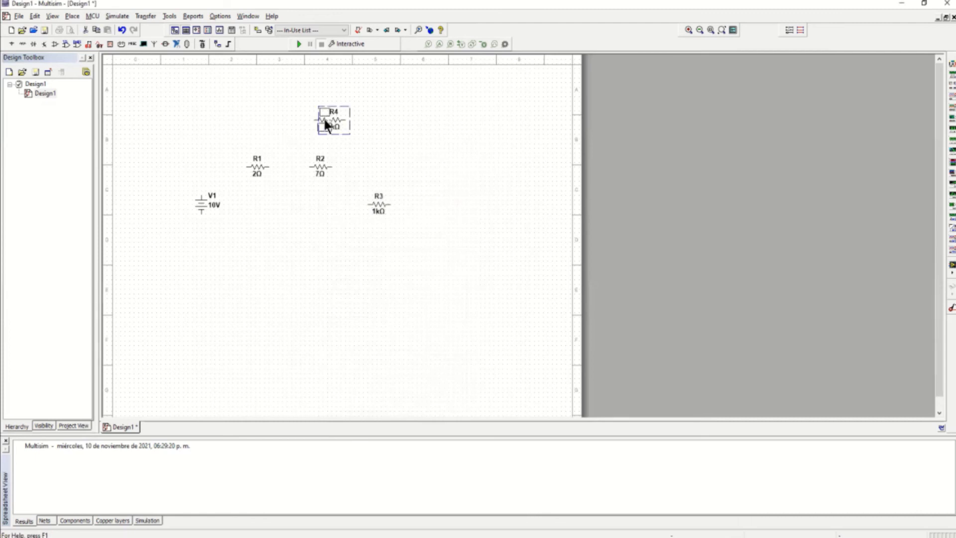
pyautogui.moveTo(301, 125); pyautogui.dragTo(303, 127)
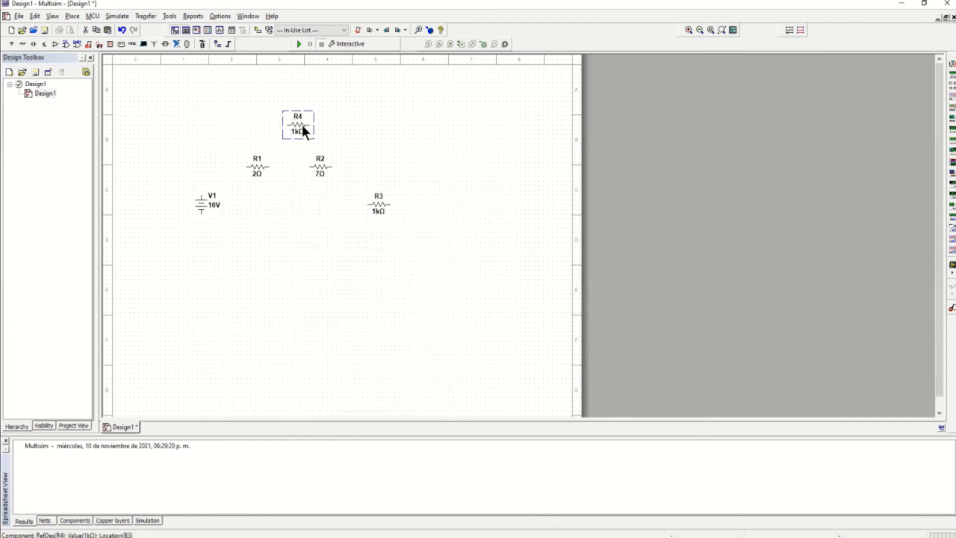
pyautogui.doubleClick(303, 131)
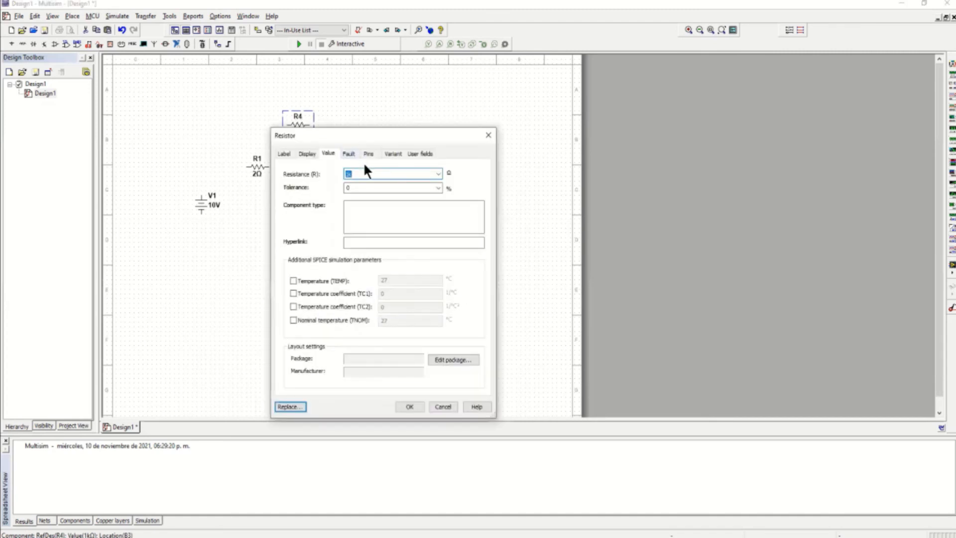
pyautogui.write('6')
pyautogui.press('Return')
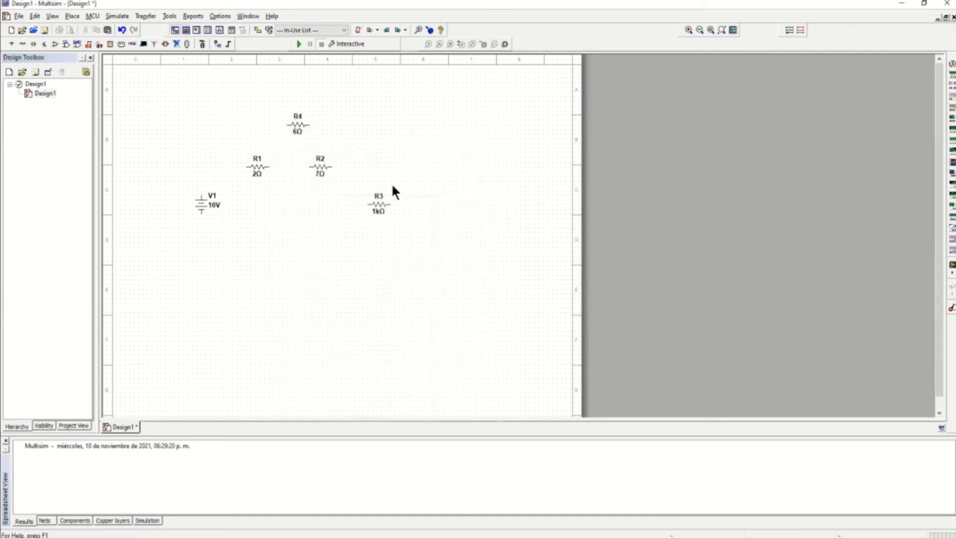
pyautogui.click(377, 205)
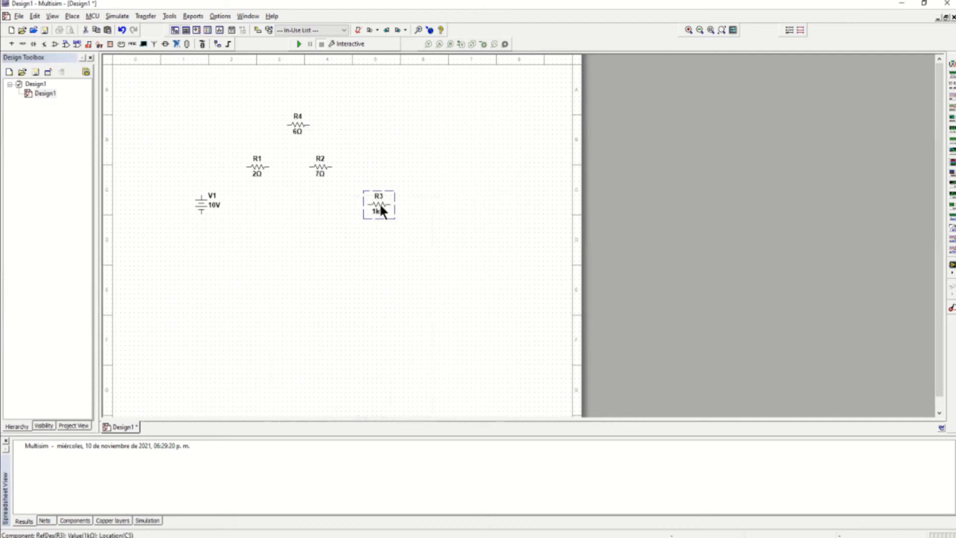
pyautogui.doubleClick(380, 206)
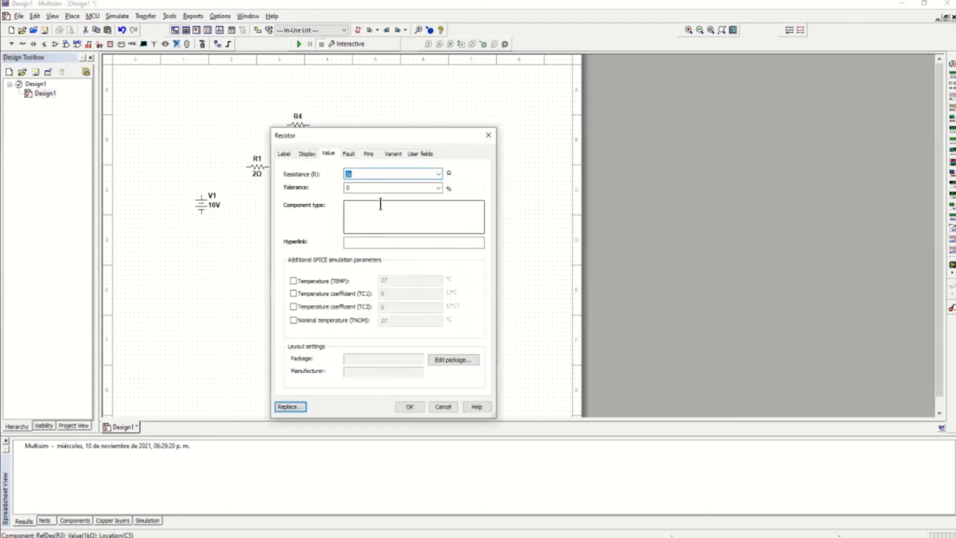
pyautogui.write('7')
pyautogui.press('Return')
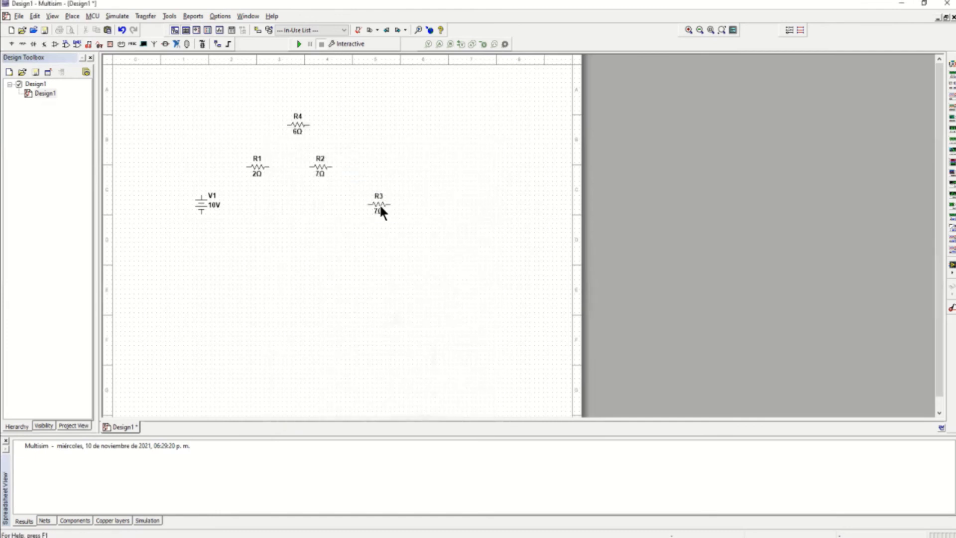
# Rotate R3 90° clockwise to stand upright and shift it slightly left
pyautogui.click(386, 212)
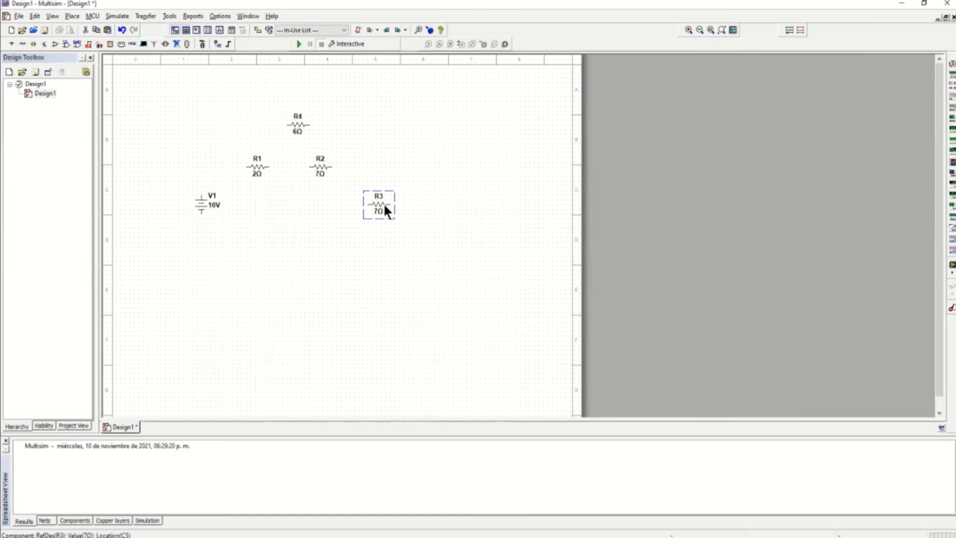
pyautogui.rightClick(384, 205)
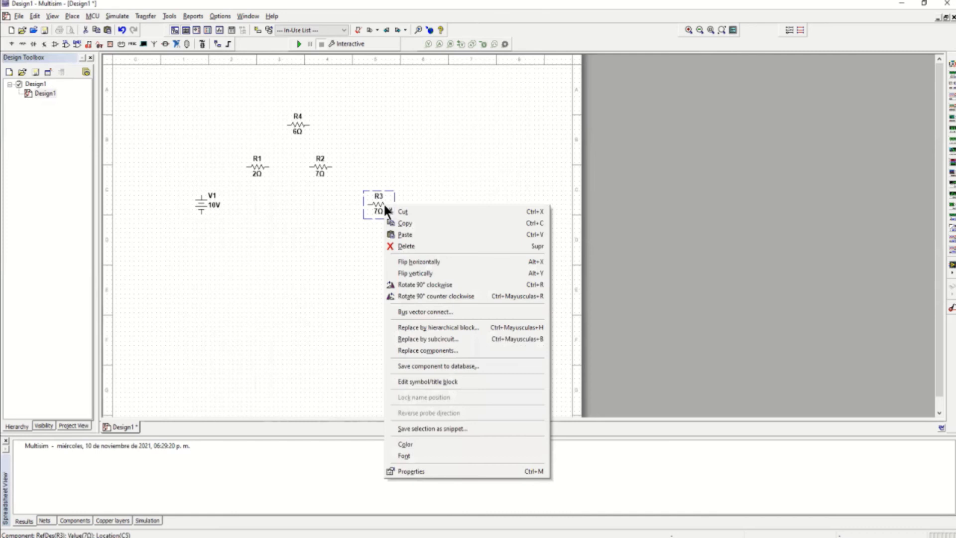
pyautogui.click(414, 287)
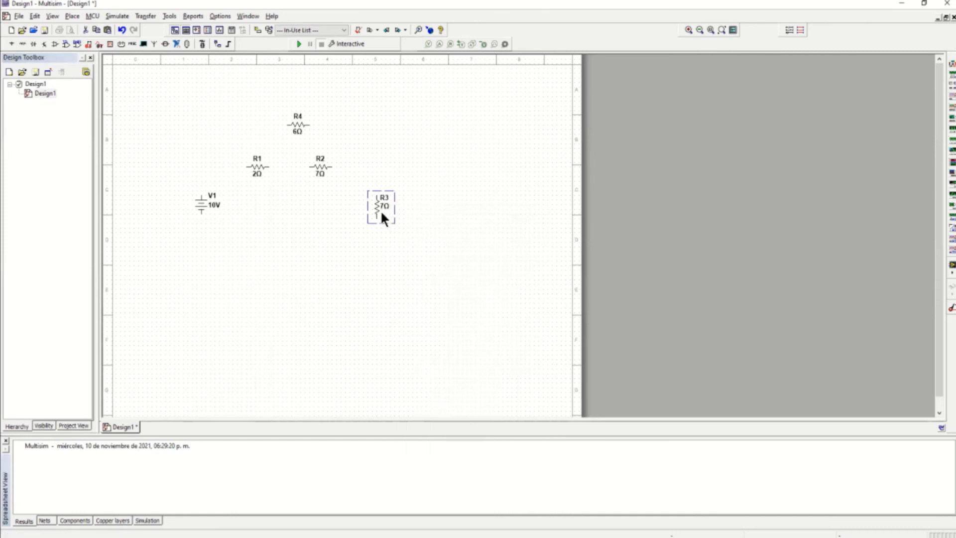
pyautogui.moveTo(377, 212); pyautogui.dragTo(369, 207)
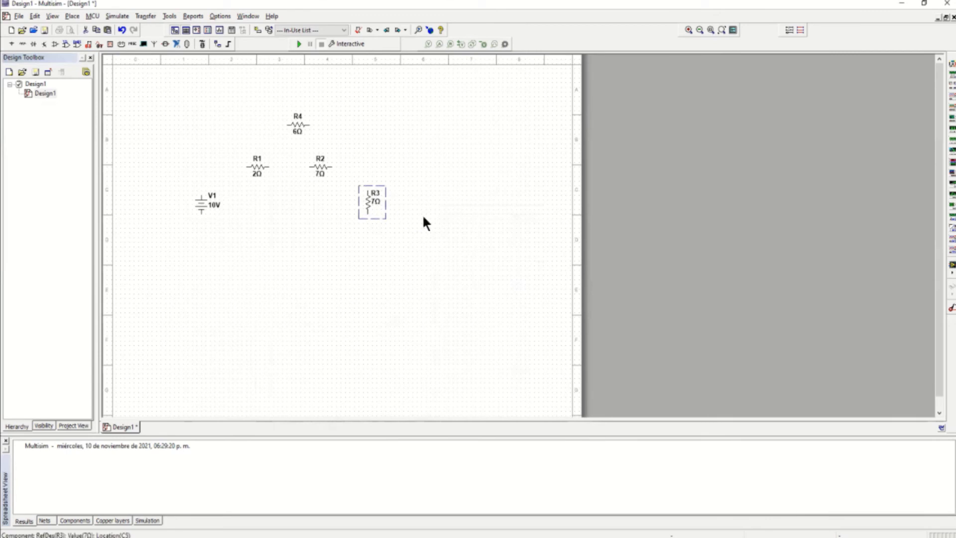
pyautogui.click(423, 214)
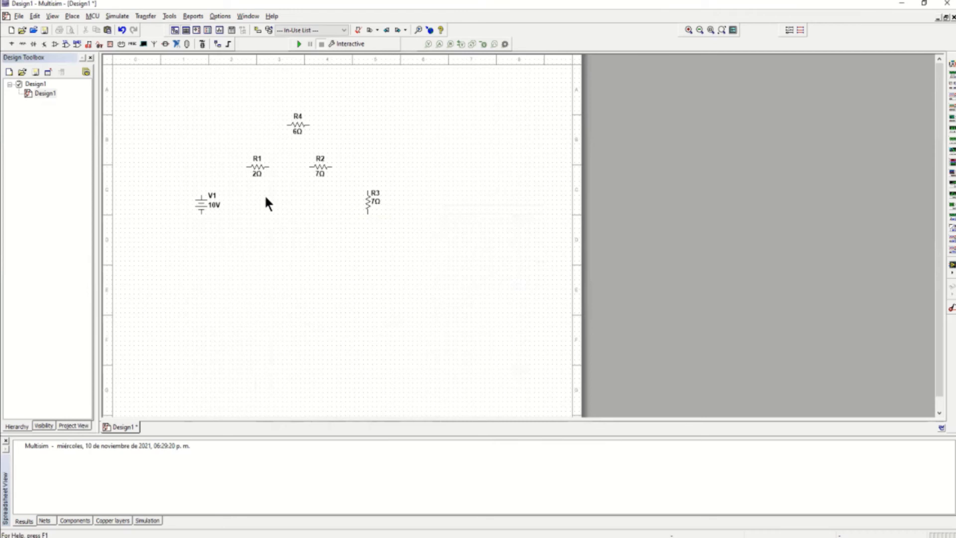
# Wire V1, R1, R2 and R3 into a closed loop
pyautogui.click(246, 166)
pyautogui.click(201, 191)
pyautogui.click(269, 167)
pyautogui.click(310, 168)
pyautogui.click(331, 166)
pyautogui.click(368, 190)
pyautogui.click(367, 213)
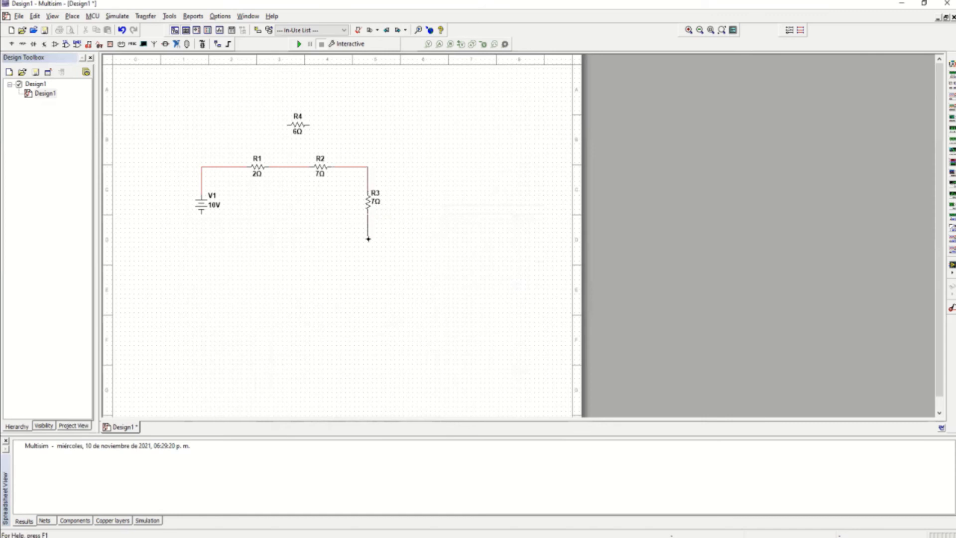
pyautogui.click(201, 212)
# Connect R4's ends to the node before R1 and the R2–R3 corner
pyautogui.click(288, 124)
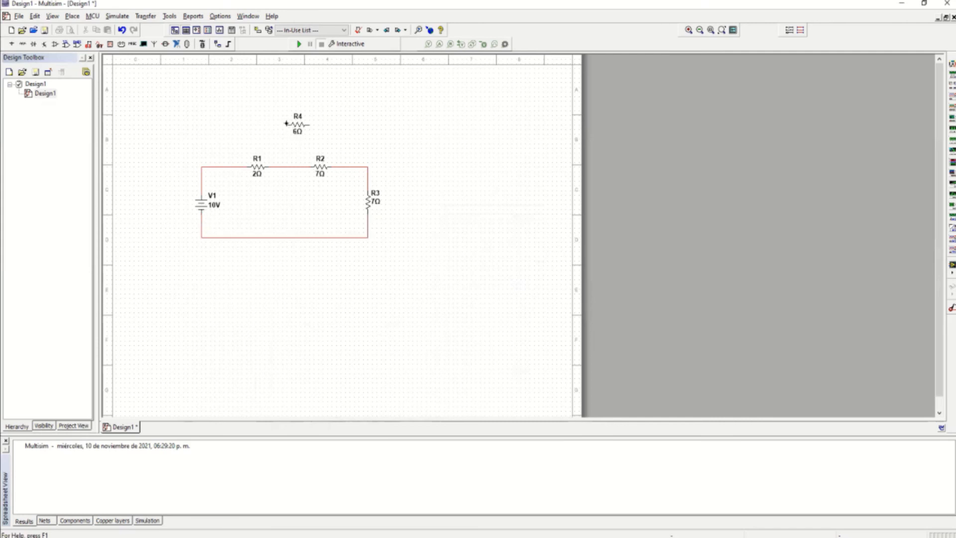
pyautogui.click(228, 166)
pyautogui.click(310, 126)
pyautogui.click(367, 166)
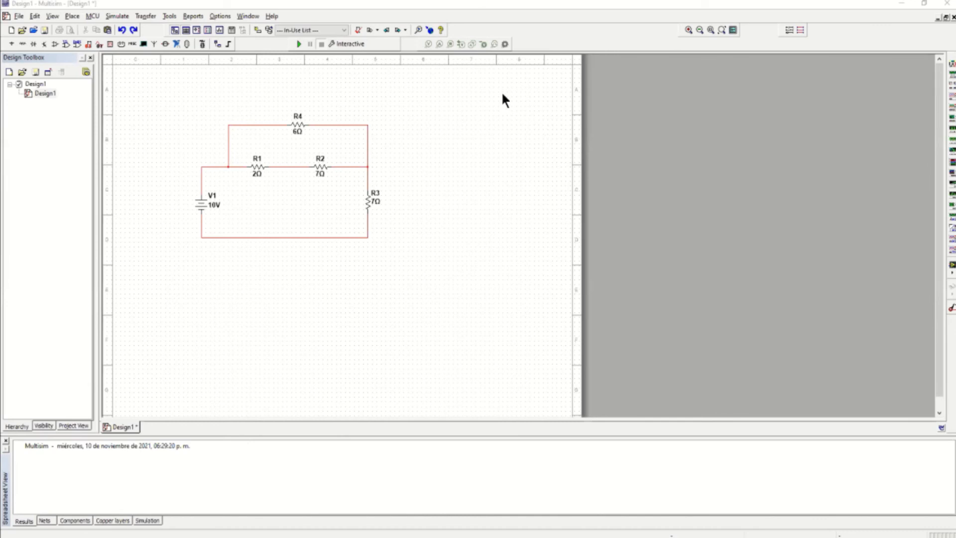
pyautogui.click(72, 16)
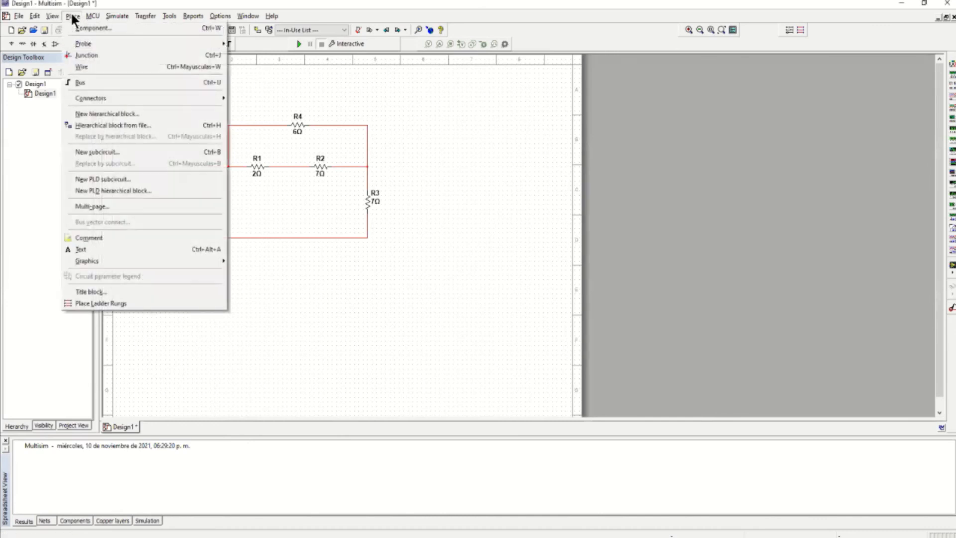
# Drop a junction on the bottom wire and wire the R1–R2 node down to it
pyautogui.click(88, 56)
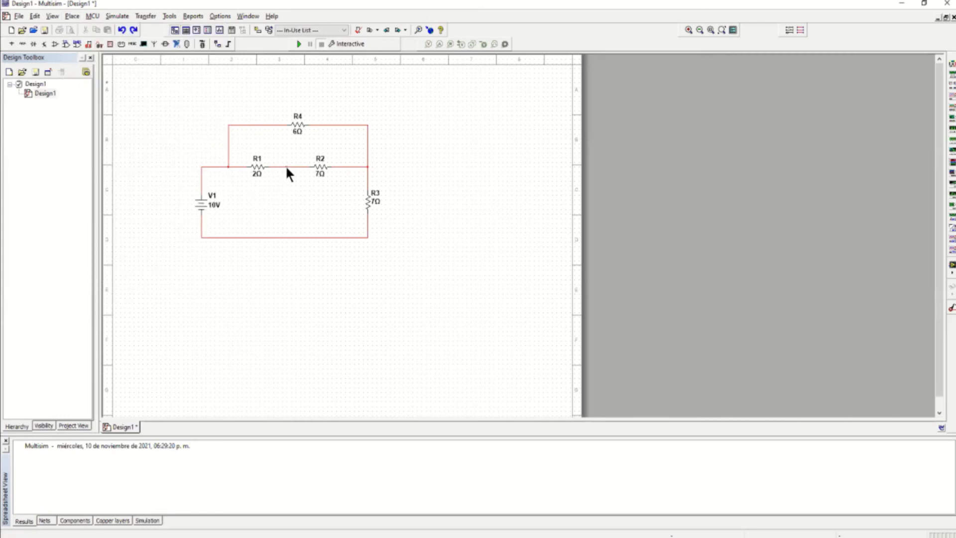
pyautogui.click(75, 15)
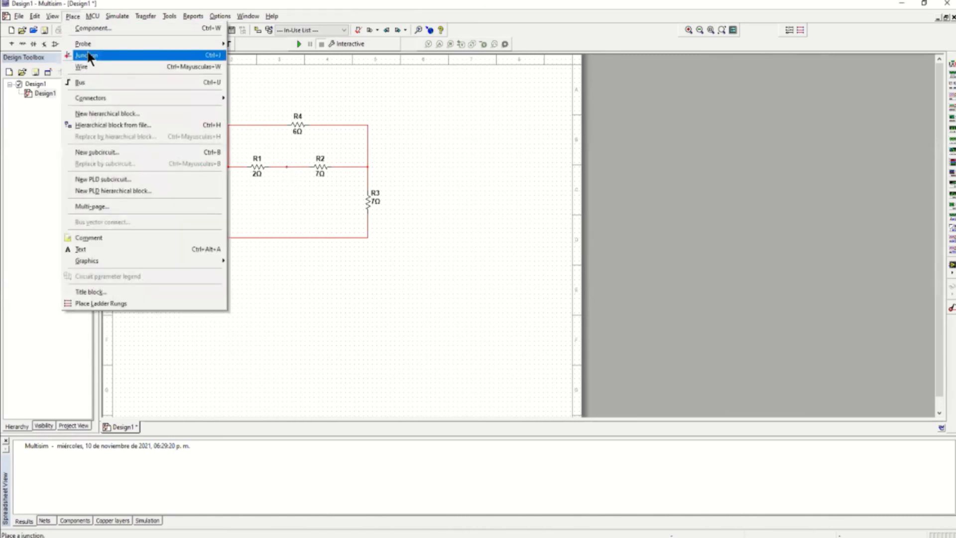
pyautogui.click(85, 54)
pyautogui.click(286, 237)
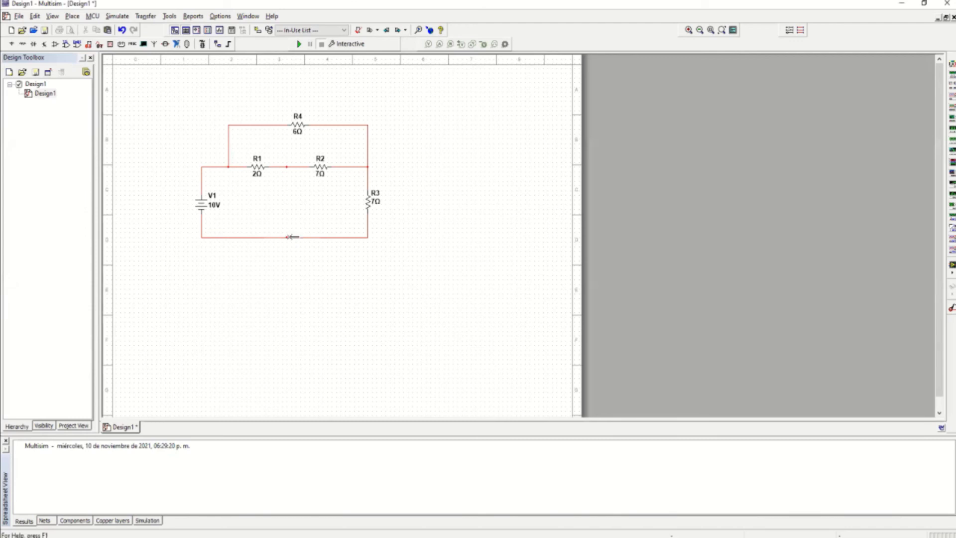
pyautogui.click(286, 167)
pyautogui.click(286, 237)
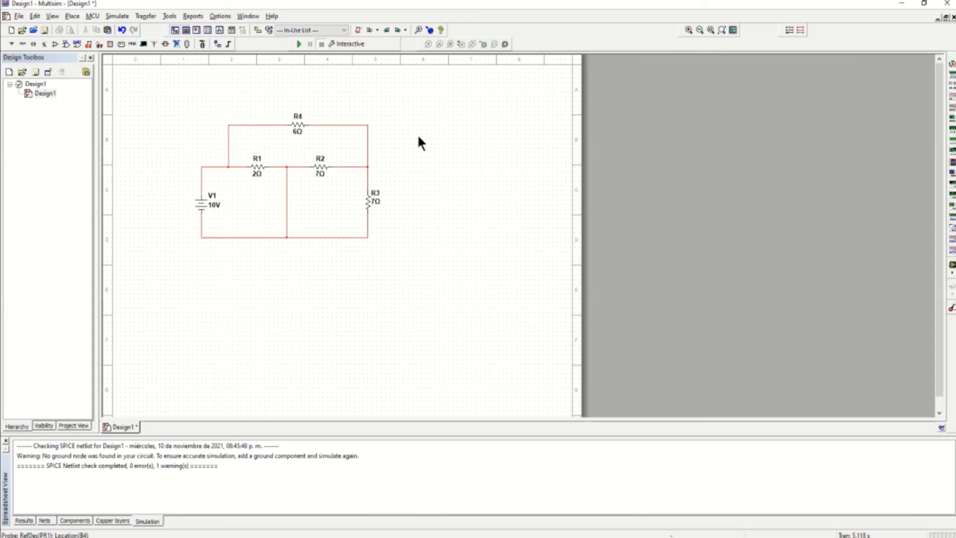
# Probe R4's wire, simulate to read 1.05 A, then delete the current probe
pyautogui.click(439, 47)
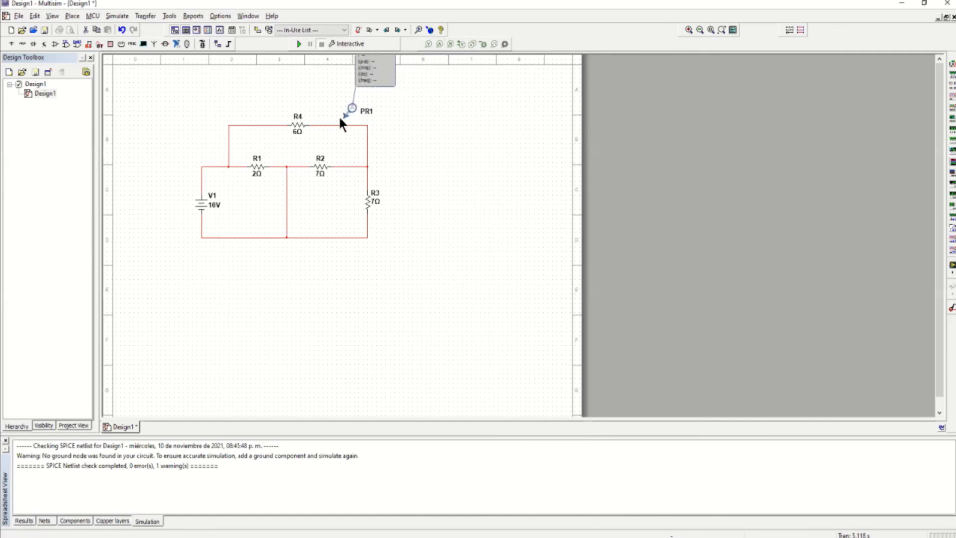
pyautogui.click(315, 125)
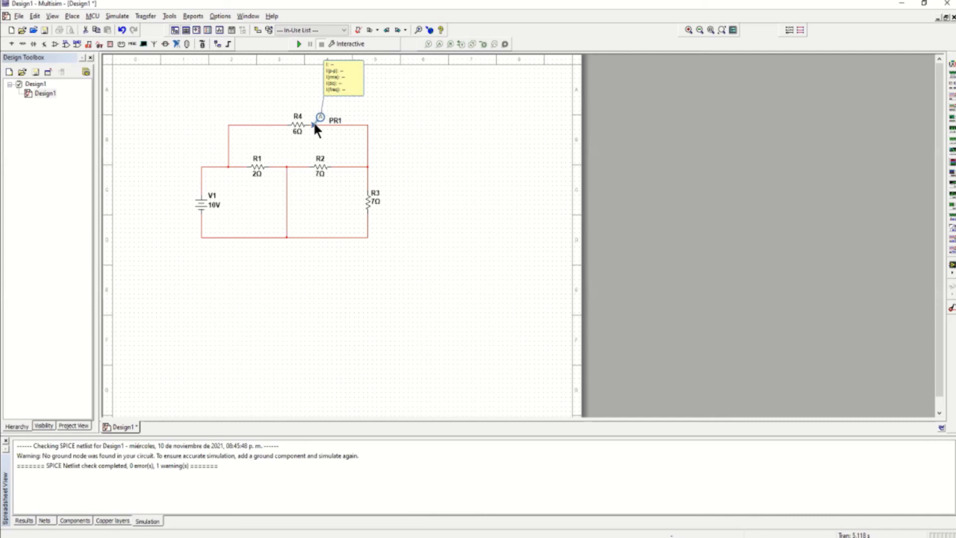
pyautogui.click(314, 125)
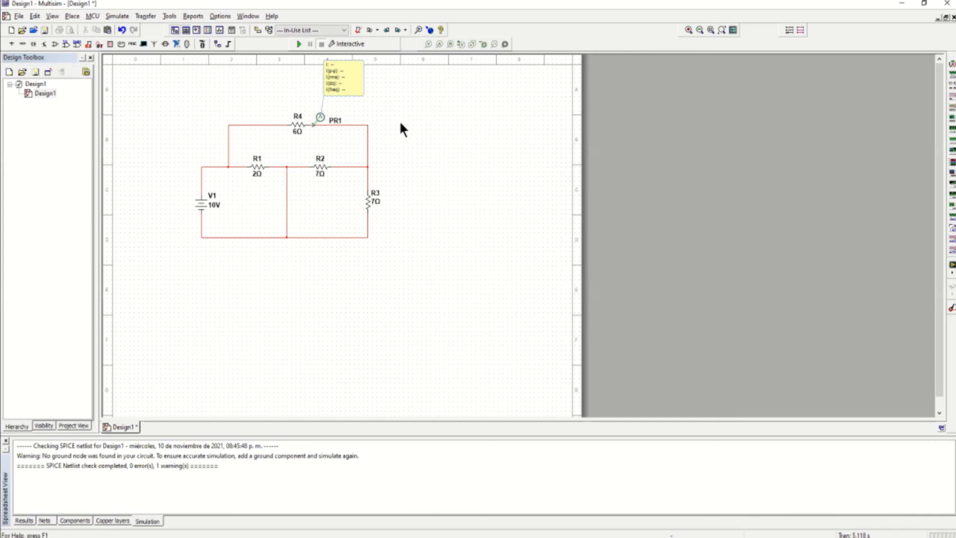
pyautogui.click(300, 44)
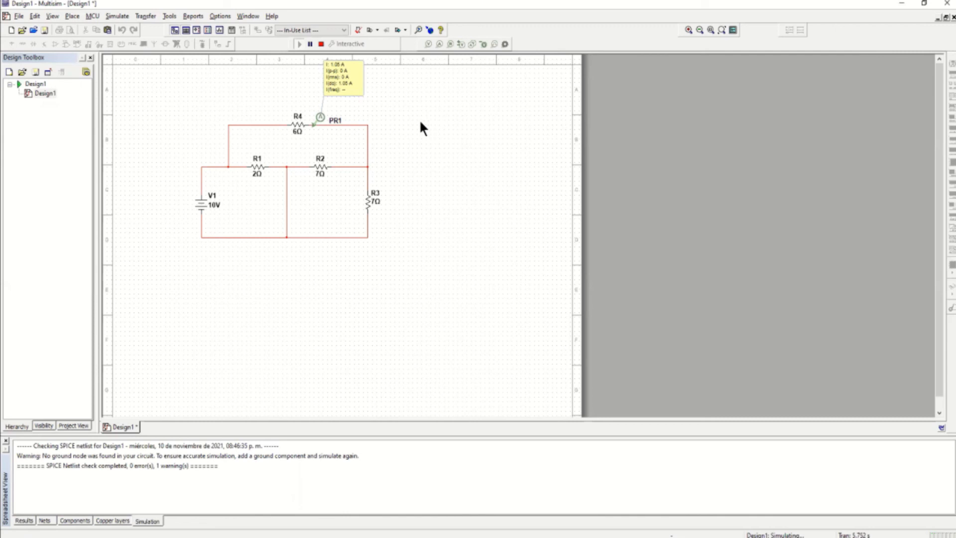
pyautogui.click(327, 46)
pyautogui.click(320, 120)
pyautogui.press('Delete')
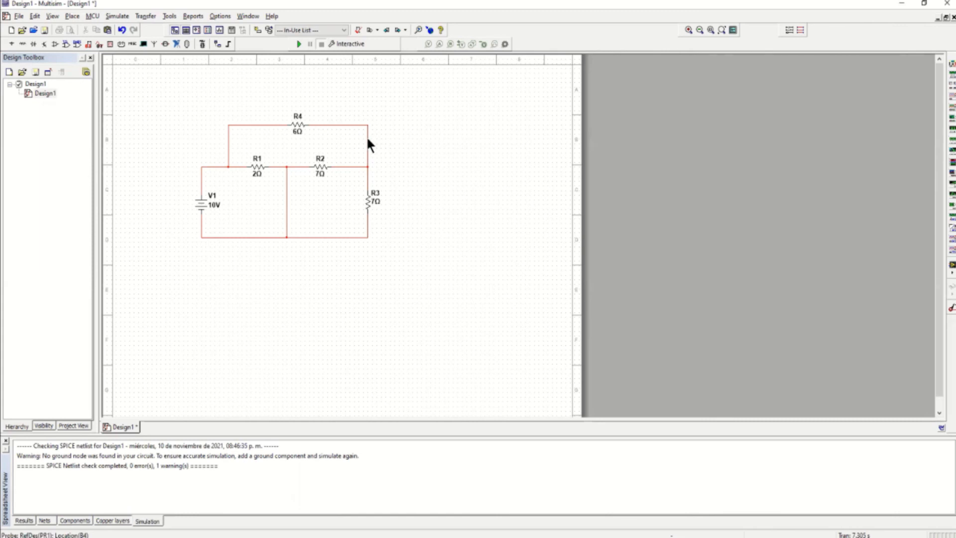
# Delete the wire running from R4's right end to the R2–R3 junction
pyautogui.click(368, 140)
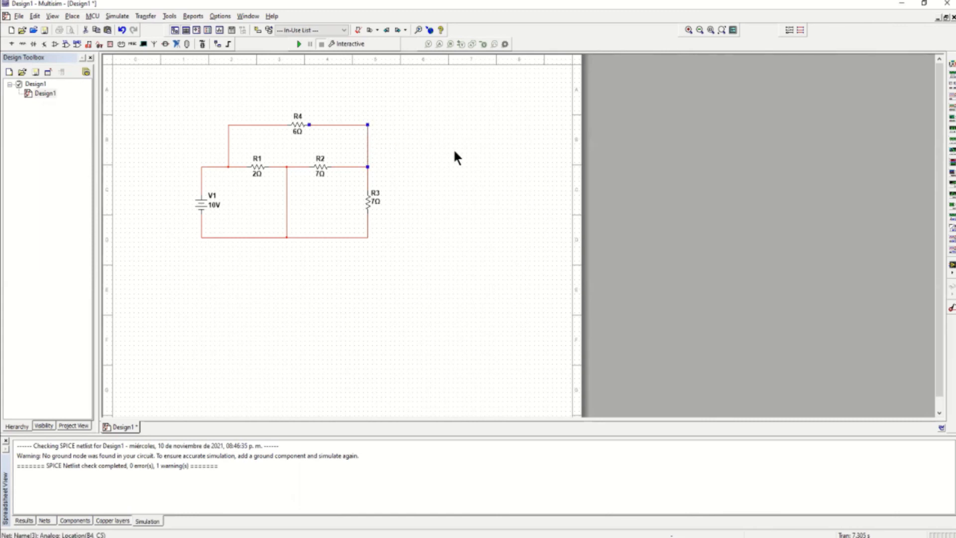
pyautogui.press('Delete')
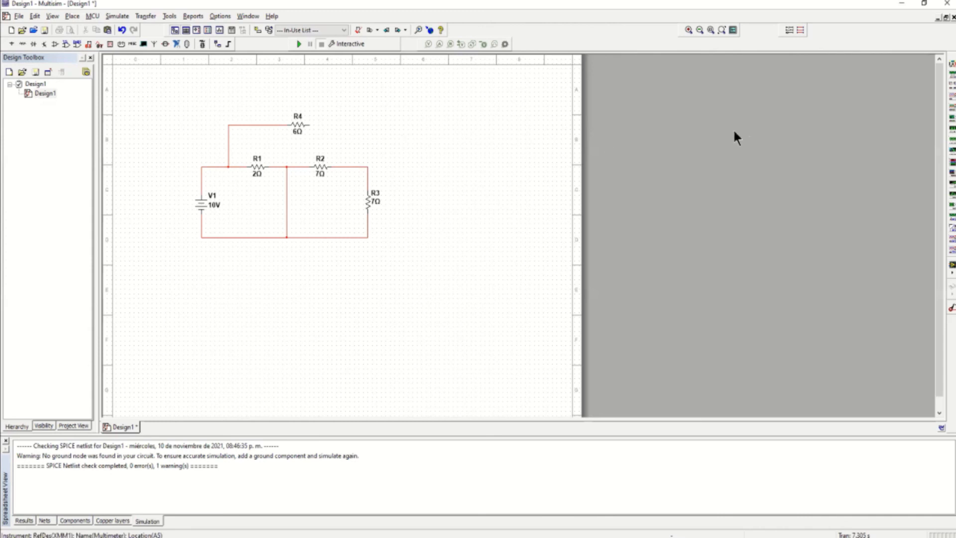
# Place multimeter XMM1 and wire it in series between R4 and the R2–R3 junction
pyautogui.click(952, 64)
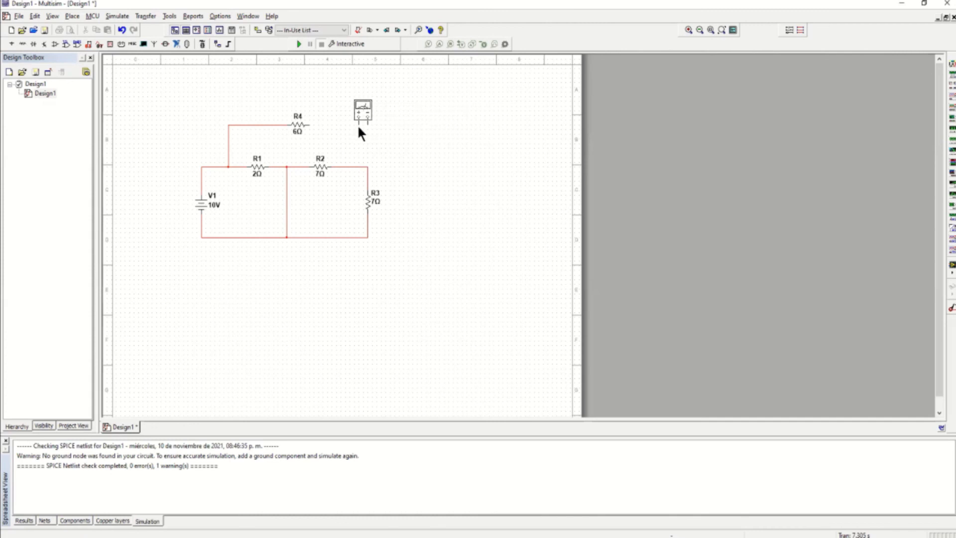
pyautogui.click(359, 127)
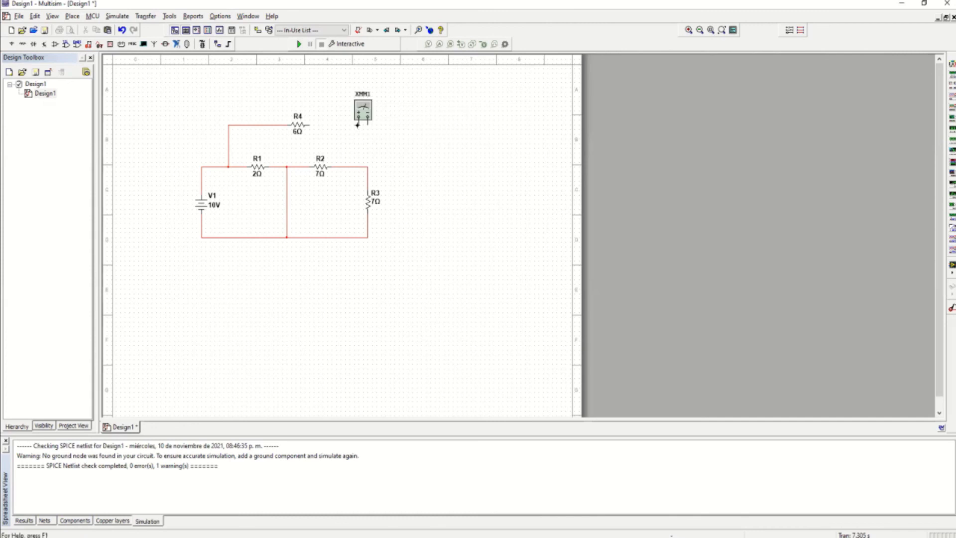
pyautogui.click(358, 124)
pyautogui.click(309, 124)
pyautogui.click(367, 121)
pyautogui.click(368, 167)
# Set XMM1 to current (A) and run the simulation to read 1.053 A
pyautogui.click(365, 113)
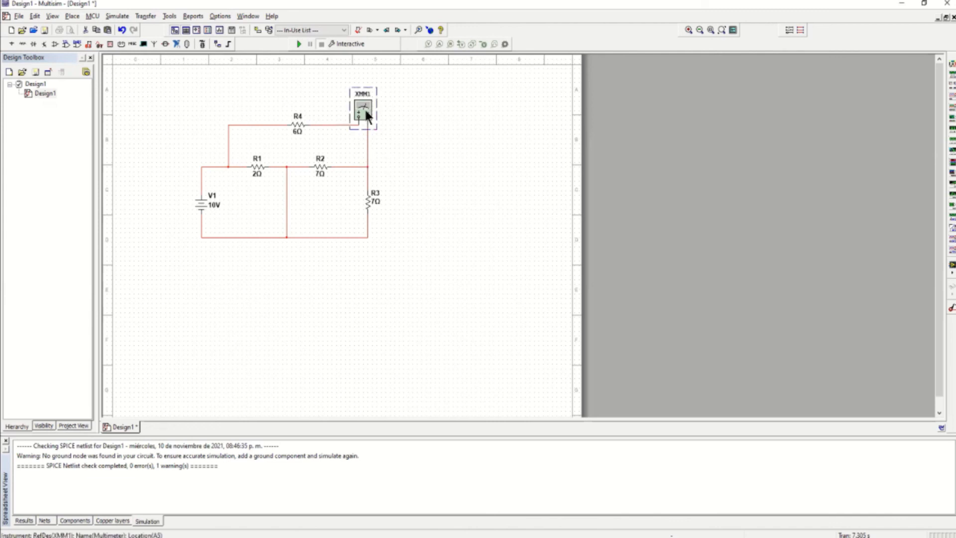
pyautogui.doubleClick(366, 112)
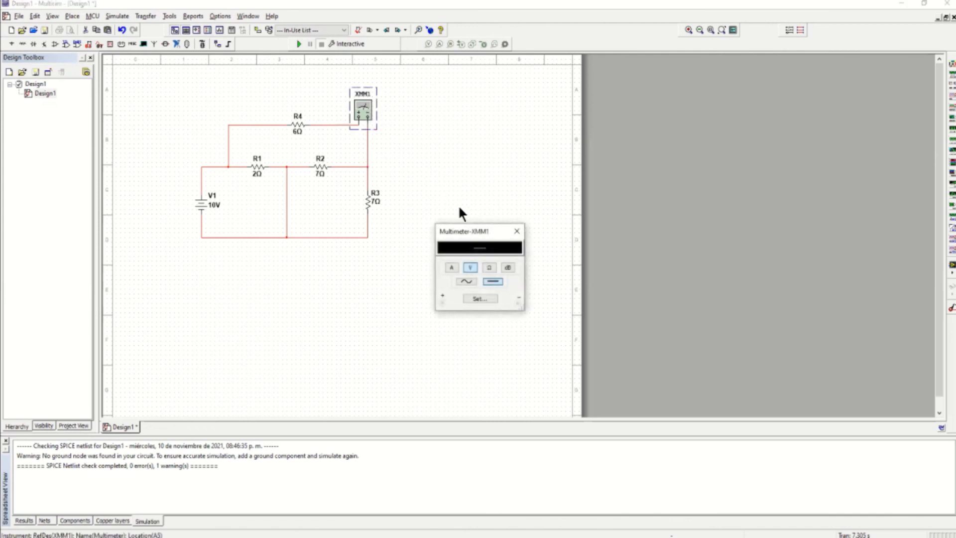
pyautogui.moveTo(461, 230); pyautogui.dragTo(443, 160)
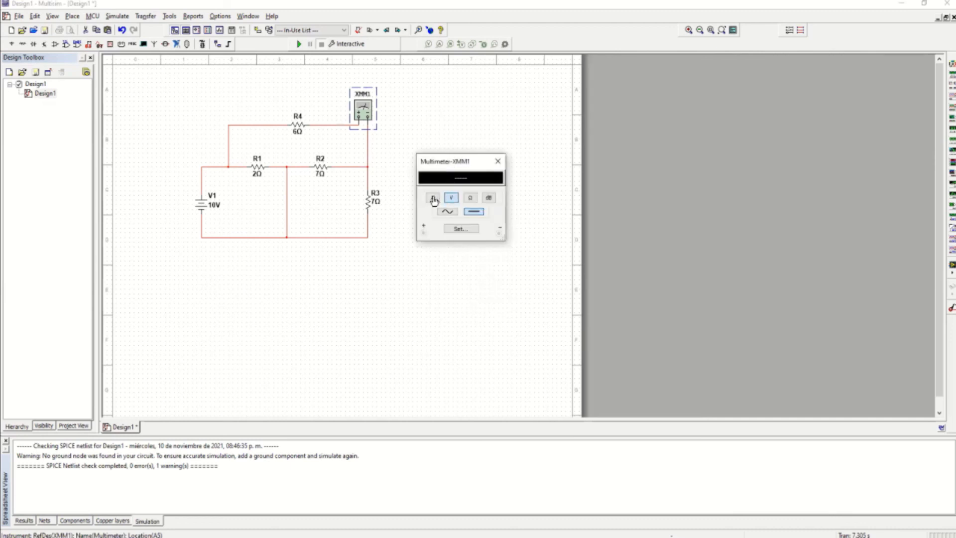
pyautogui.click(432, 198)
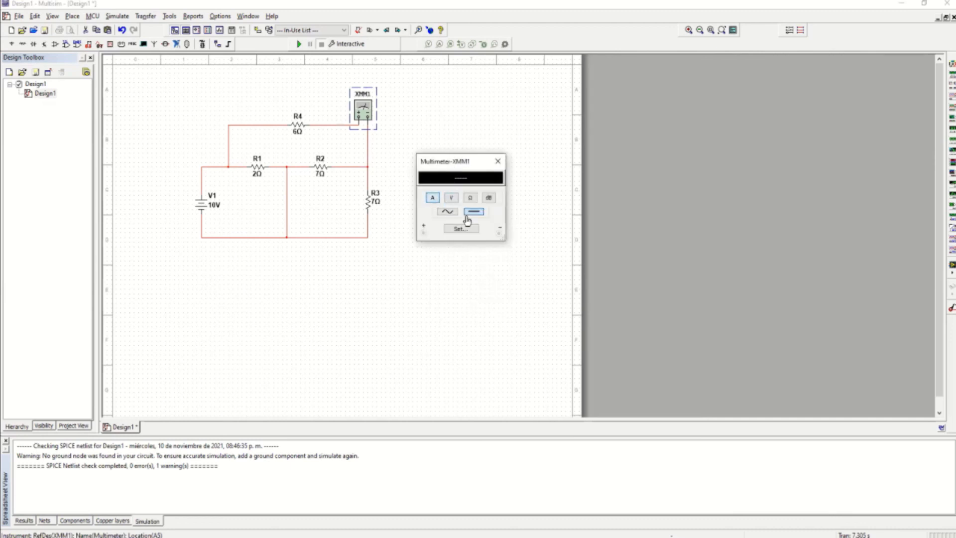
pyautogui.click(500, 160)
pyautogui.click(299, 44)
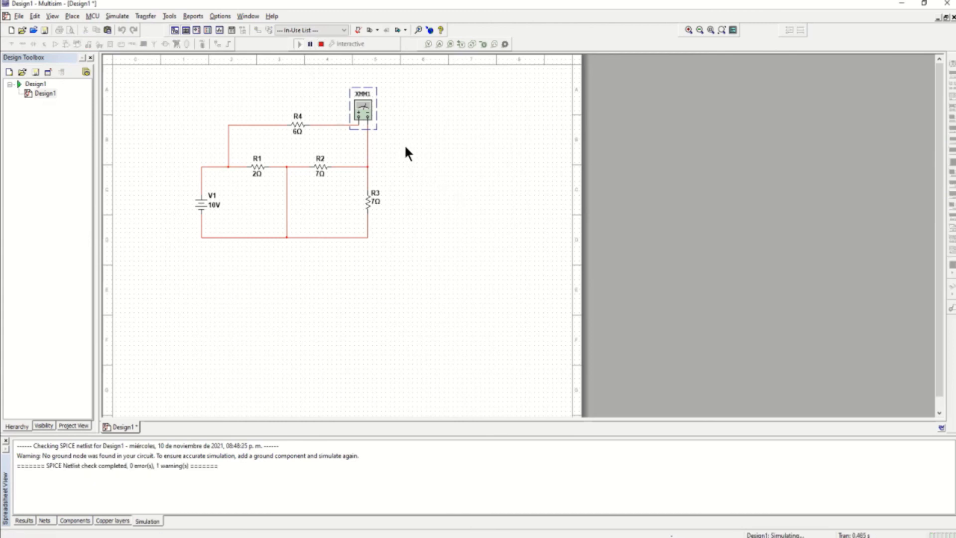
pyautogui.doubleClick(368, 112)
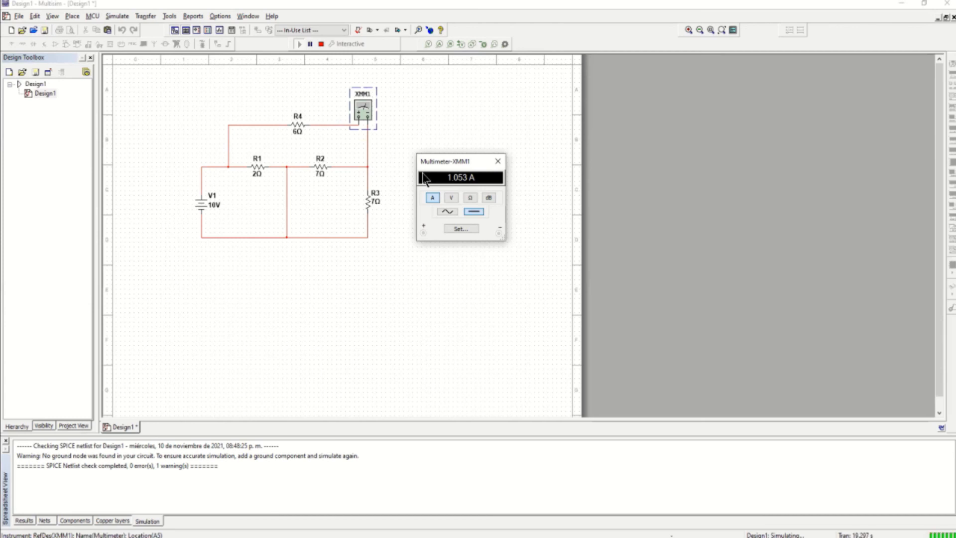
# Close the XMM1 panel and stop the simulation
pyautogui.click(498, 162)
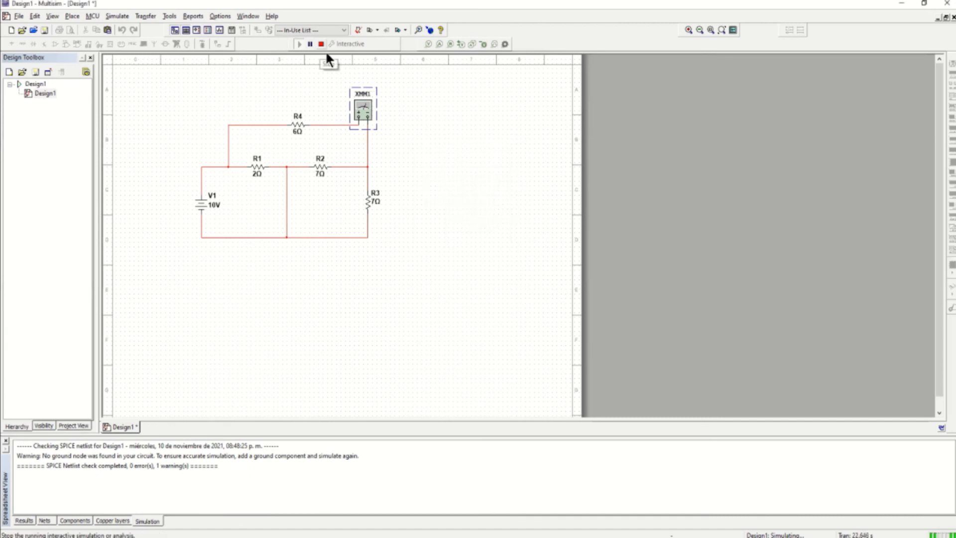
pyautogui.click(324, 49)
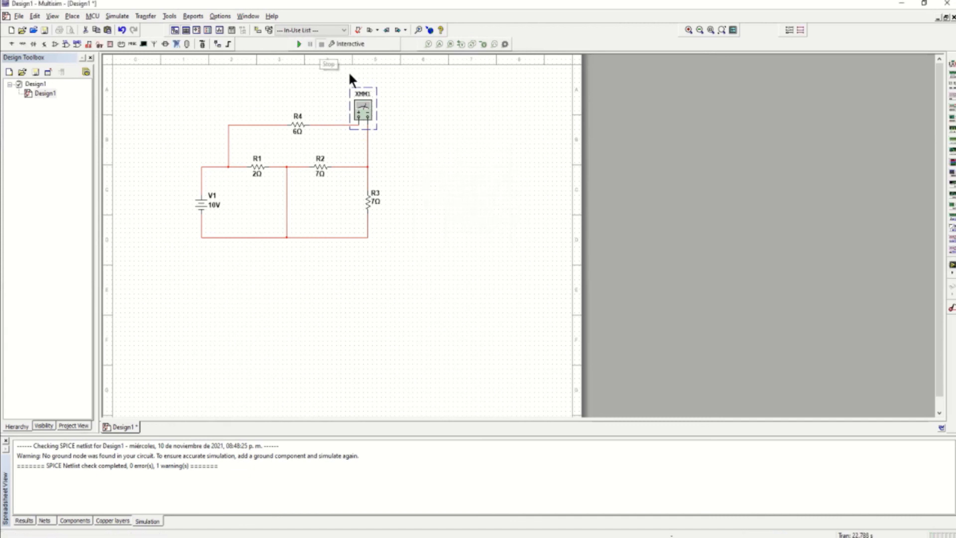
pyautogui.click(427, 145)
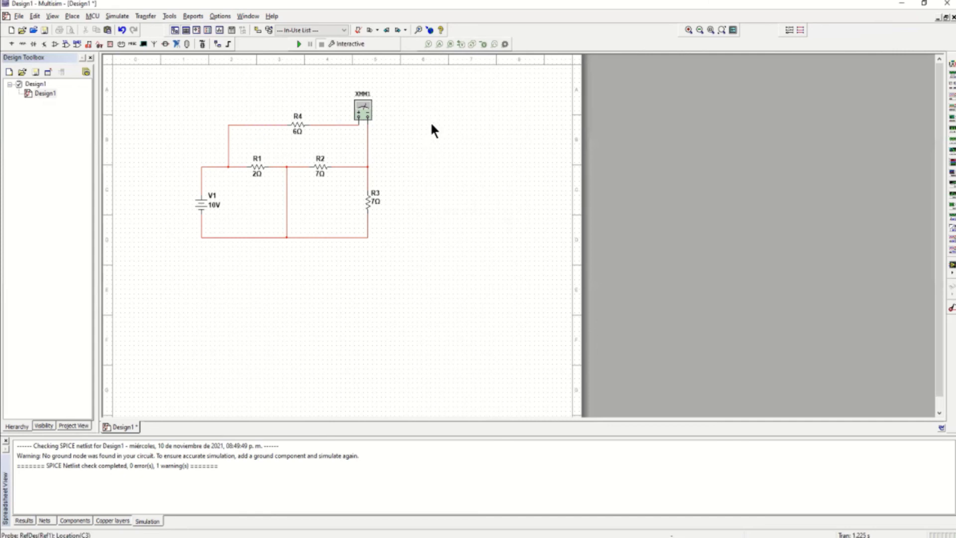
# Place a differential voltage probe across the 2Ω R1 and simulate to read 10.0 V
pyautogui.click(460, 47)
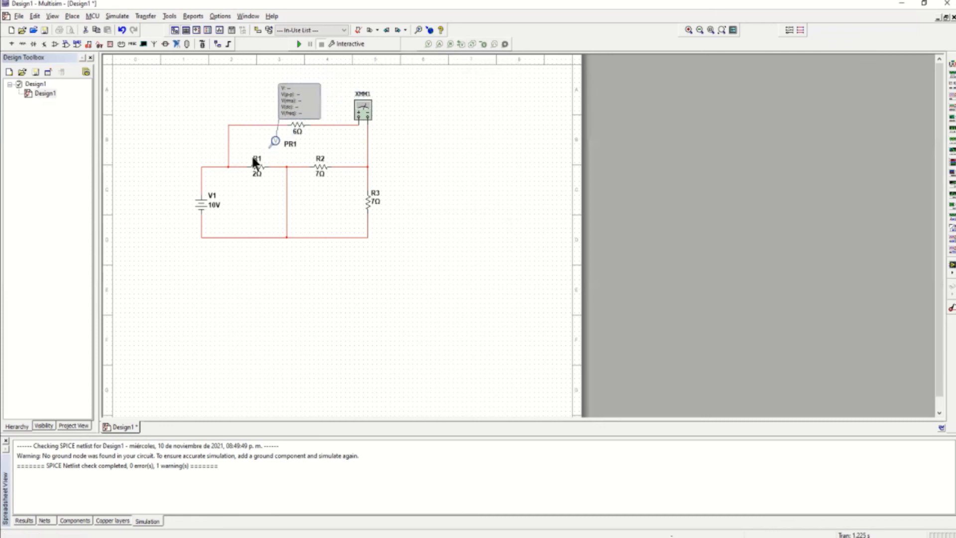
pyautogui.click(239, 164)
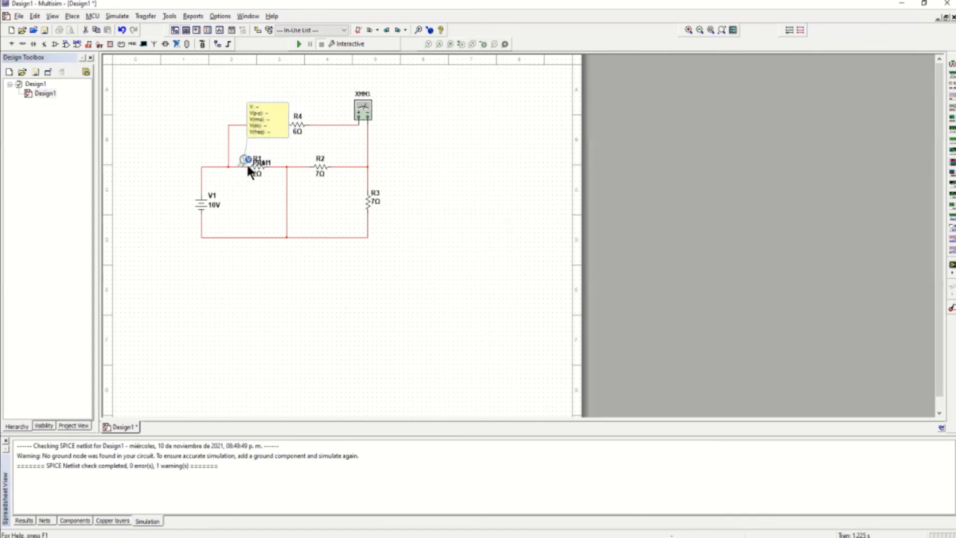
pyautogui.click(275, 168)
pyautogui.click(299, 44)
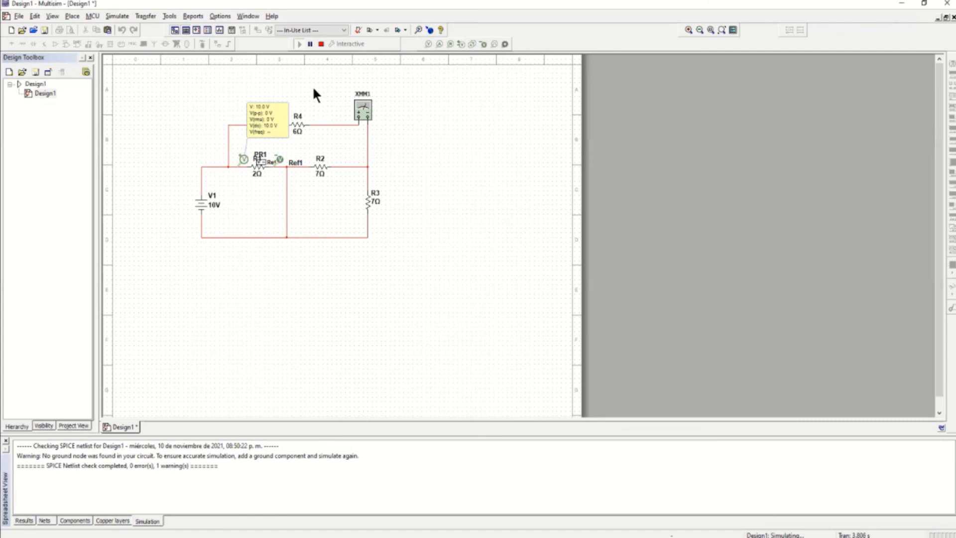
pyautogui.click(321, 45)
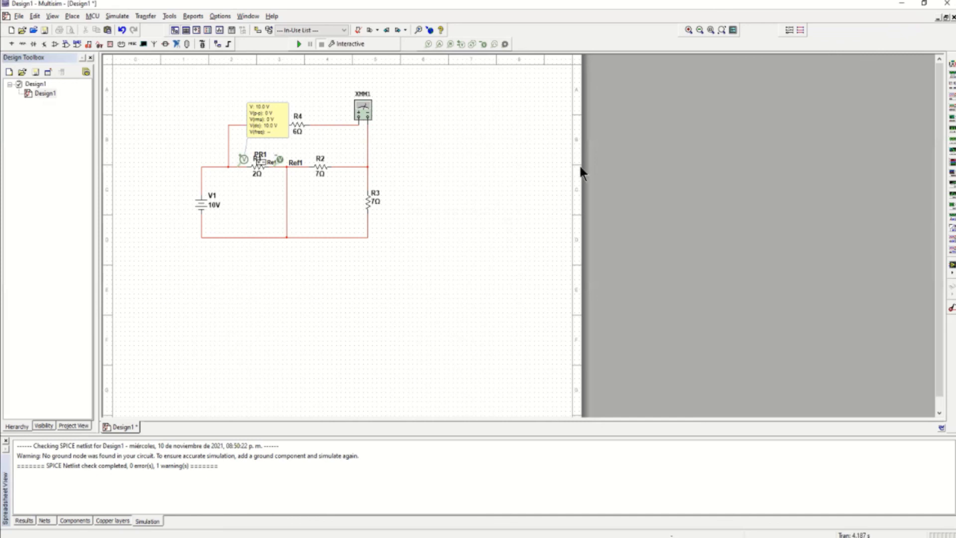
# Wire multimeter XMM2 across the 7Ω R3 (+ top, − bottom) and simulate to read 3.684 V
pyautogui.click(946, 70)
pyautogui.click(407, 186)
pyautogui.click(407, 185)
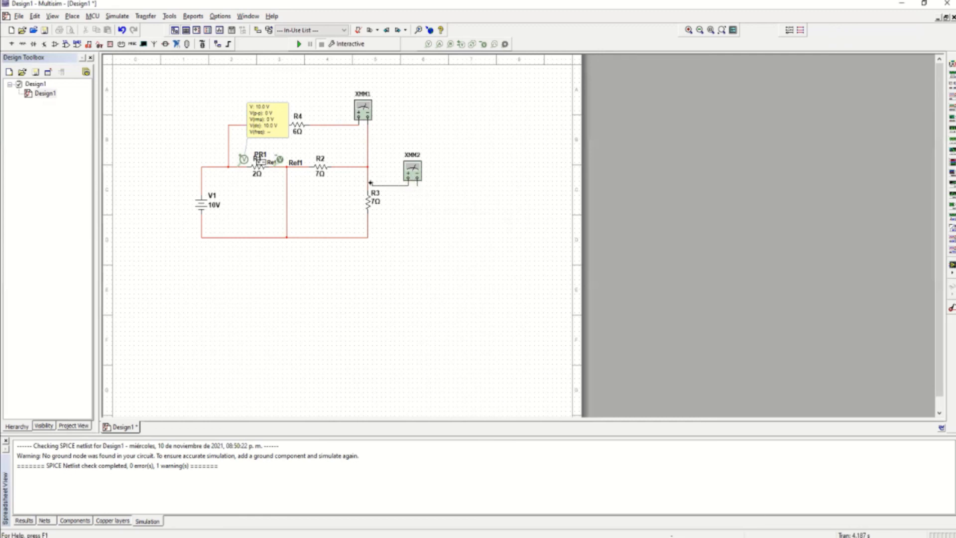
pyautogui.click(368, 183)
pyautogui.click(418, 184)
pyautogui.click(367, 219)
pyautogui.doubleClick(411, 169)
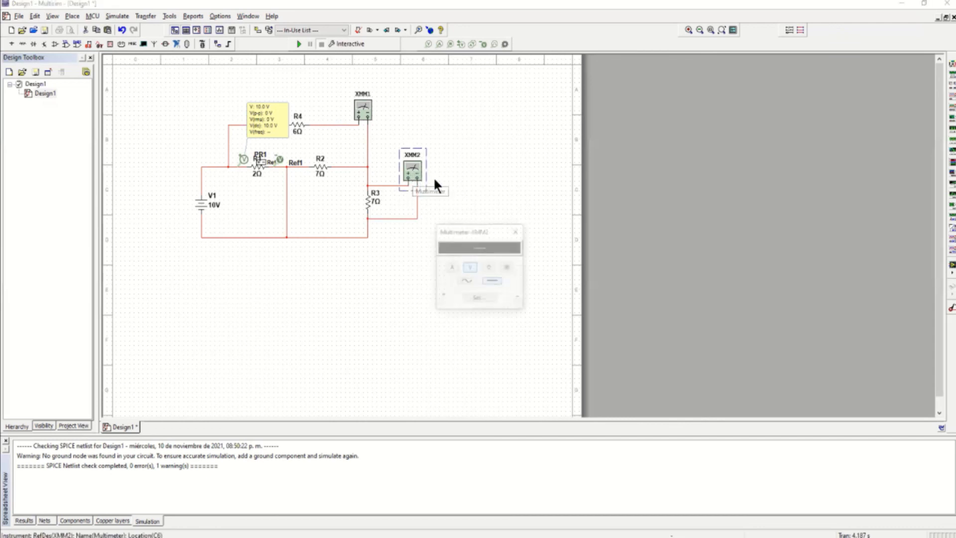
pyautogui.click(301, 45)
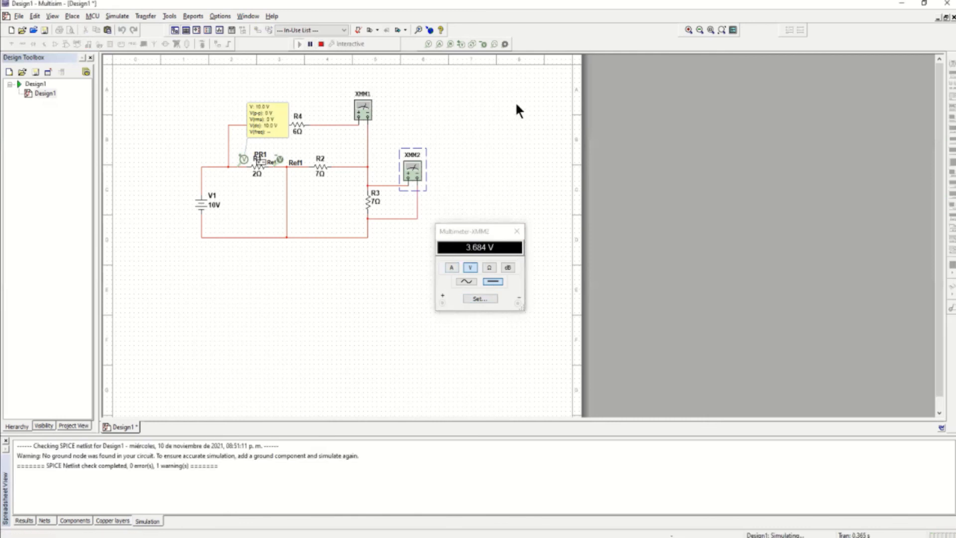